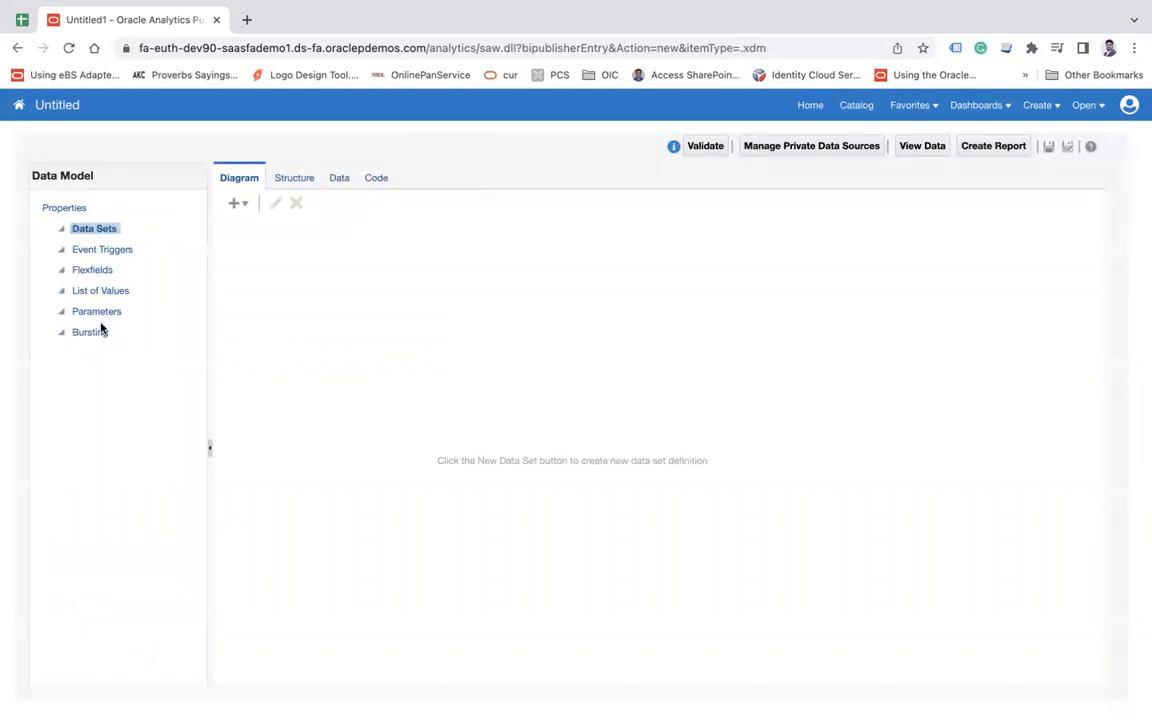
- Add a new list of values to the data model and name it PersonNo
{"action": "left_click", "coordinate": [107, 292]}
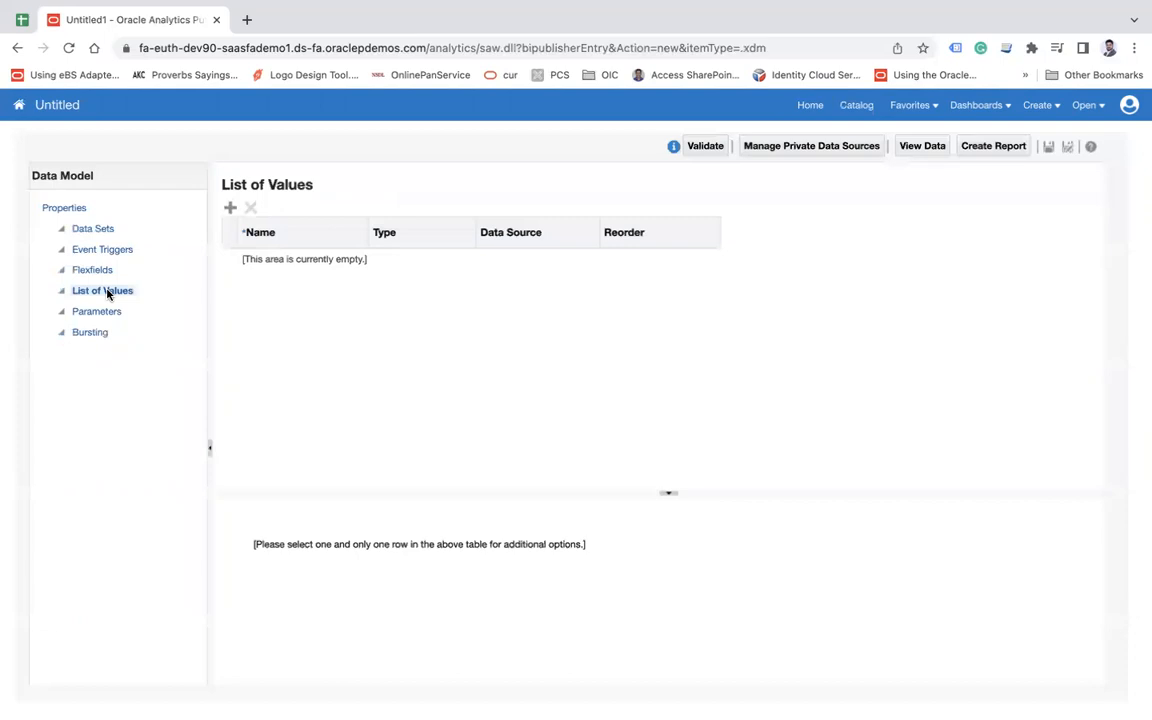
{"action": "left_click", "coordinate": [230, 208]}
{"action": "left_click", "coordinate": [330, 263]}
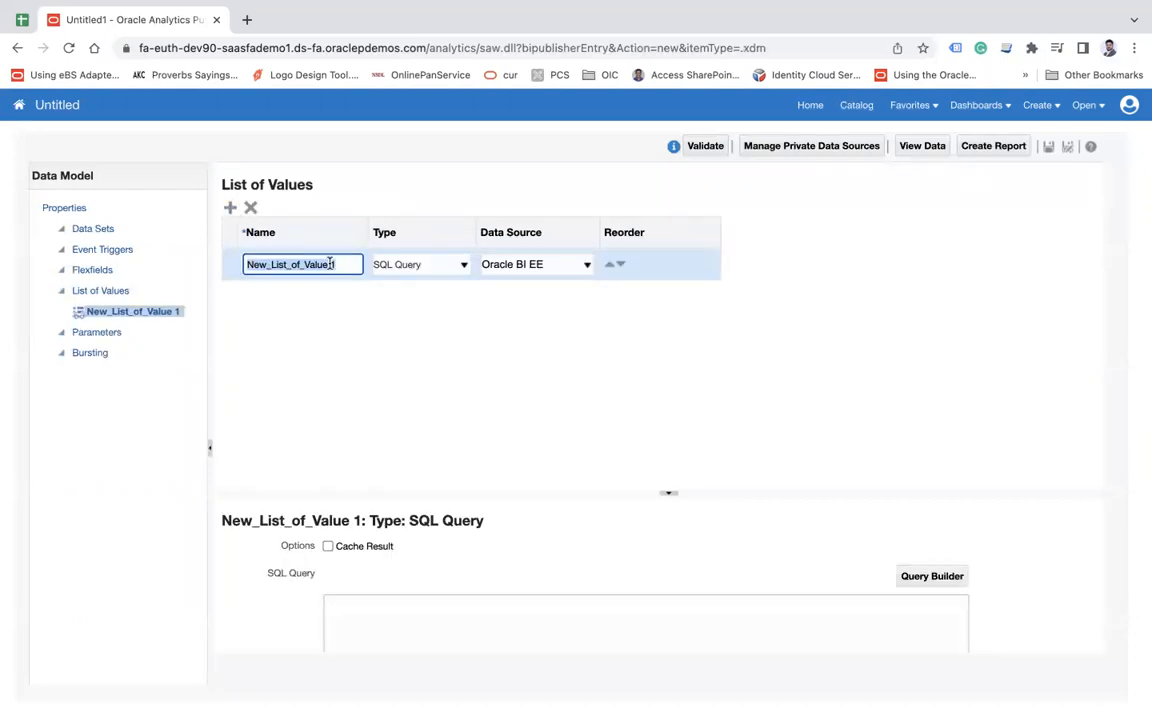
{"action": "type", "text": "P"}
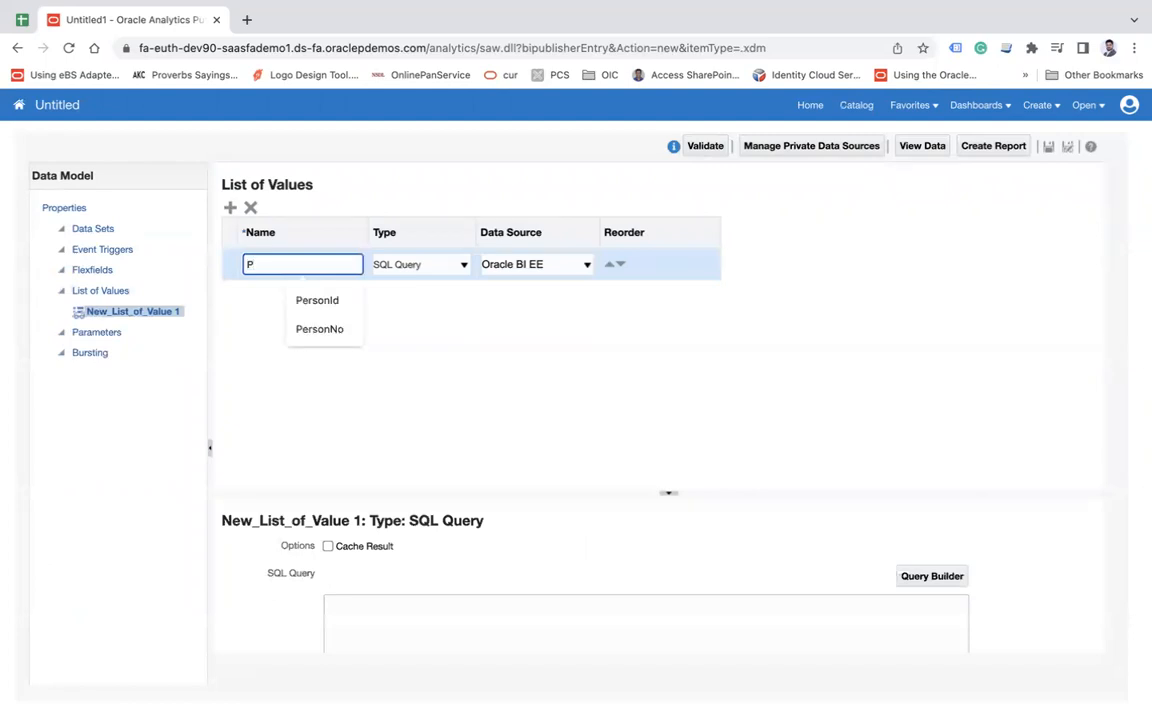
{"action": "key", "text": "Down"}
{"action": "key", "text": "Down"}
{"action": "key", "text": "Return"}
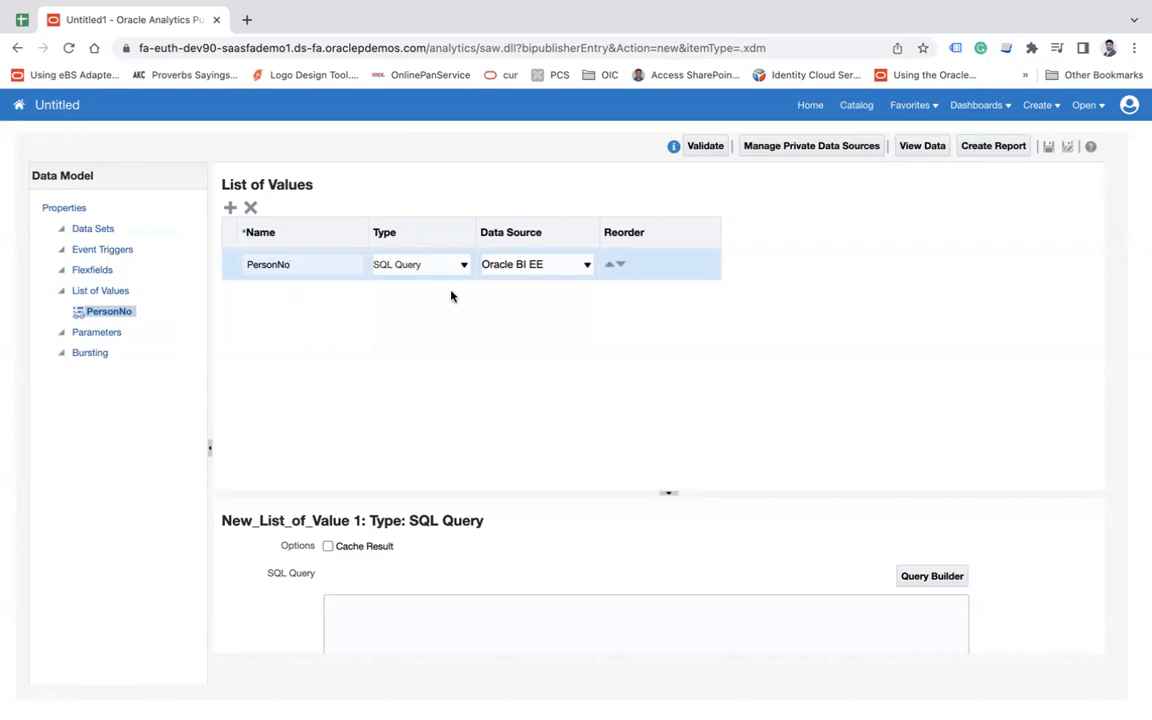
- Set the type of the PersonNo list of values to Fixed Data
{"action": "left_click", "coordinate": [463, 265]}
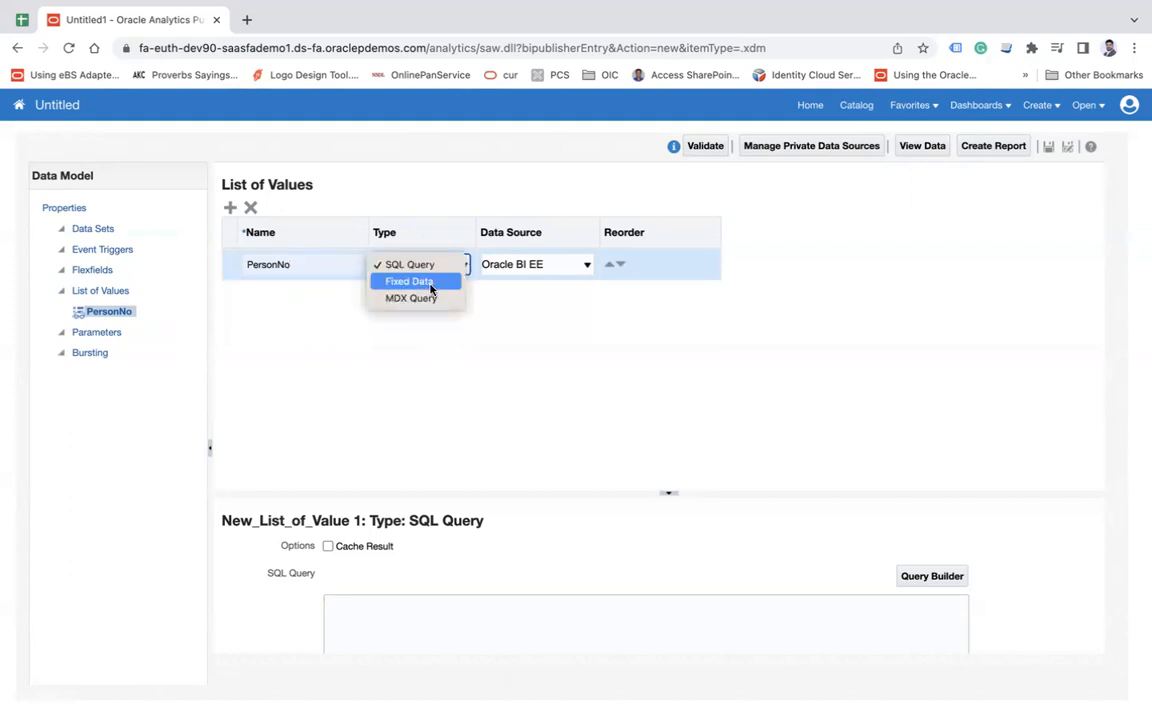
{"action": "left_click", "coordinate": [430, 283]}
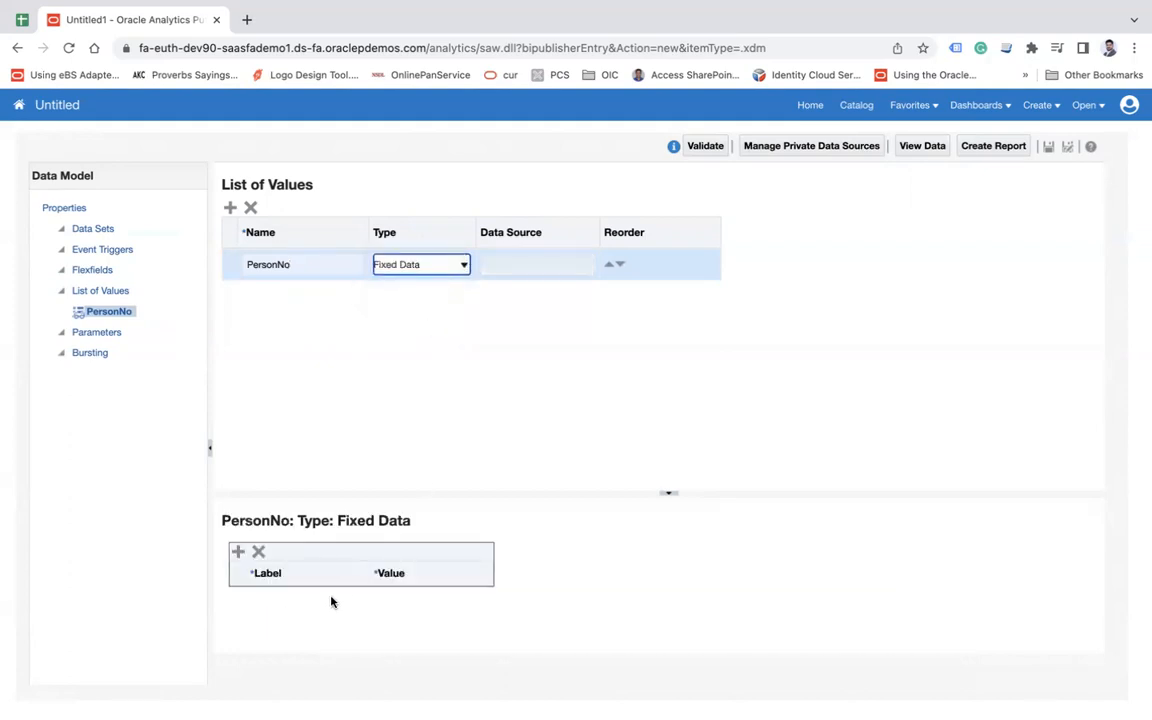
{"action": "left_click", "coordinate": [386, 262]}
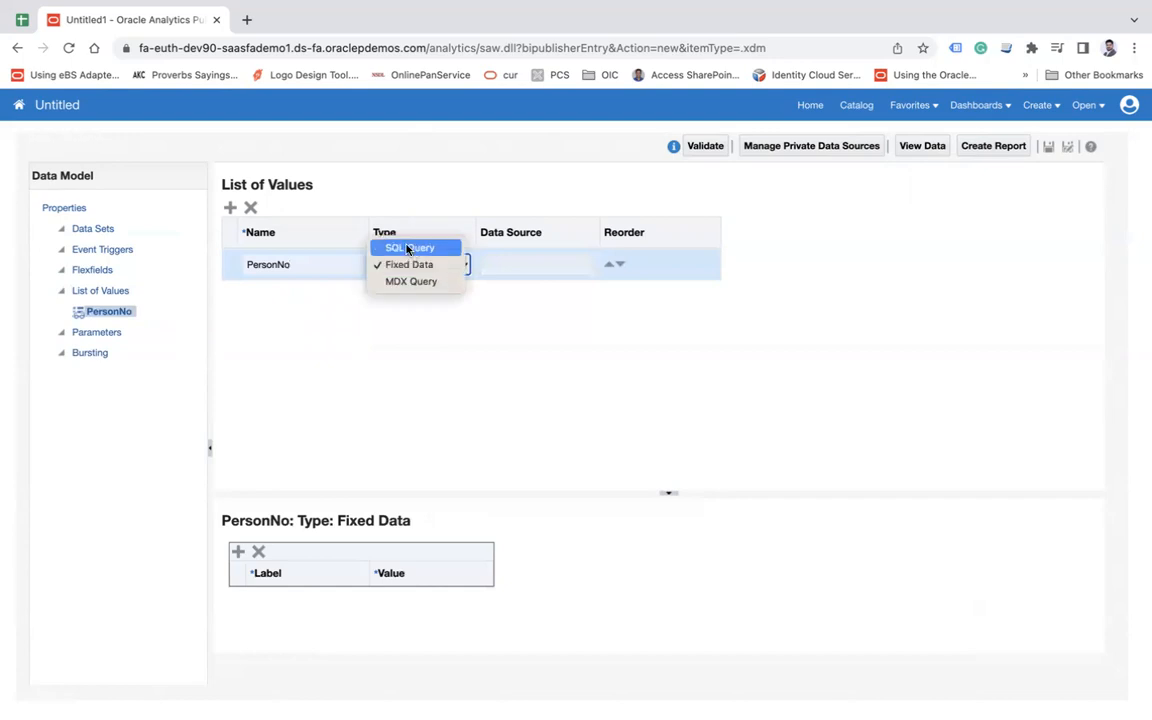
{"action": "left_click", "coordinate": [408, 248]}
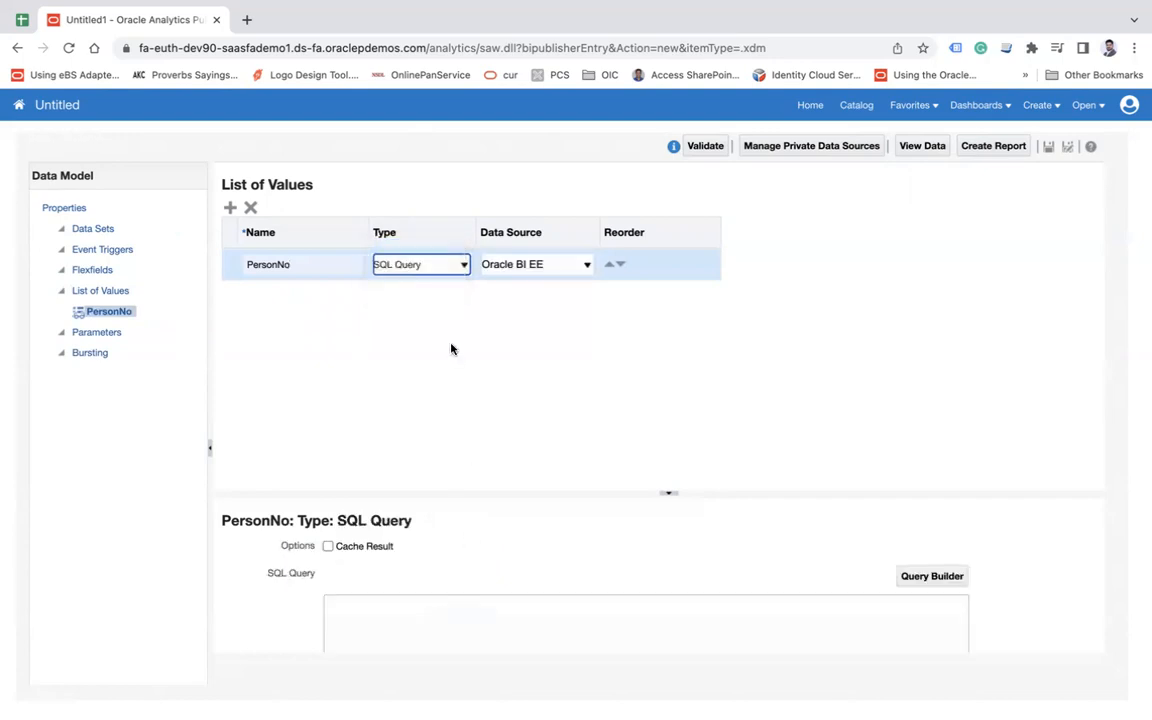
{"action": "left_click", "coordinate": [419, 258]}
{"action": "left_click", "coordinate": [409, 281]}
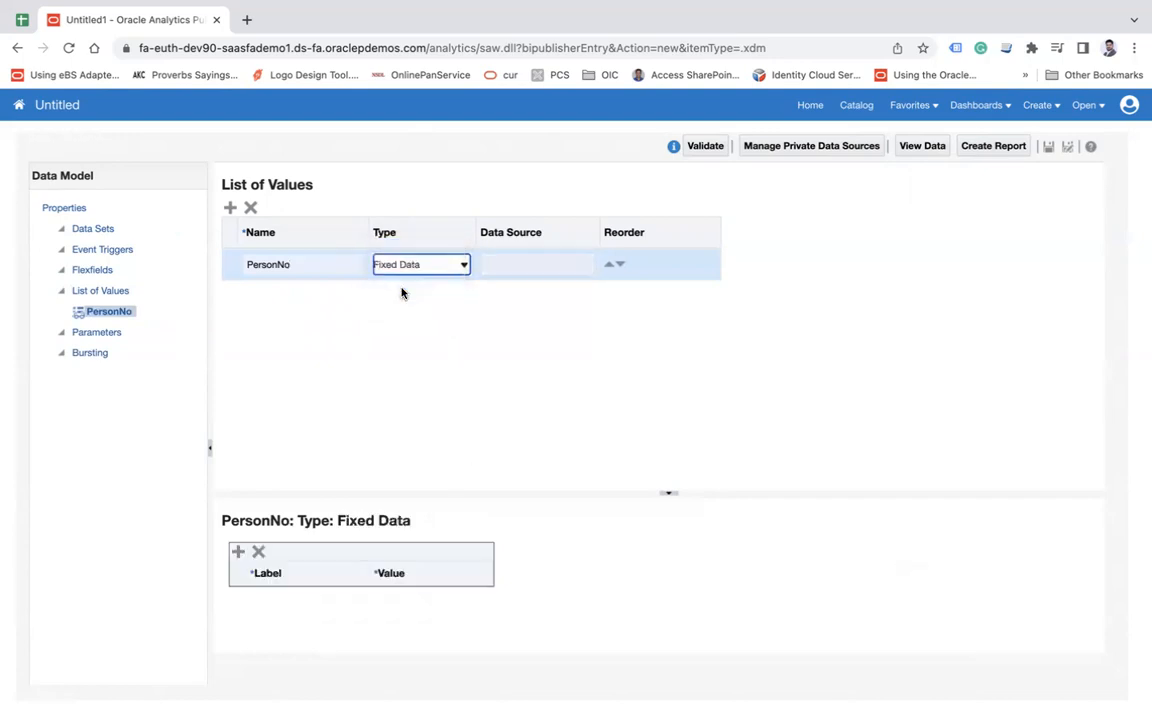
- Add a fixed data entry with the label User-1 and the value 10
{"action": "left_click", "coordinate": [238, 552]}
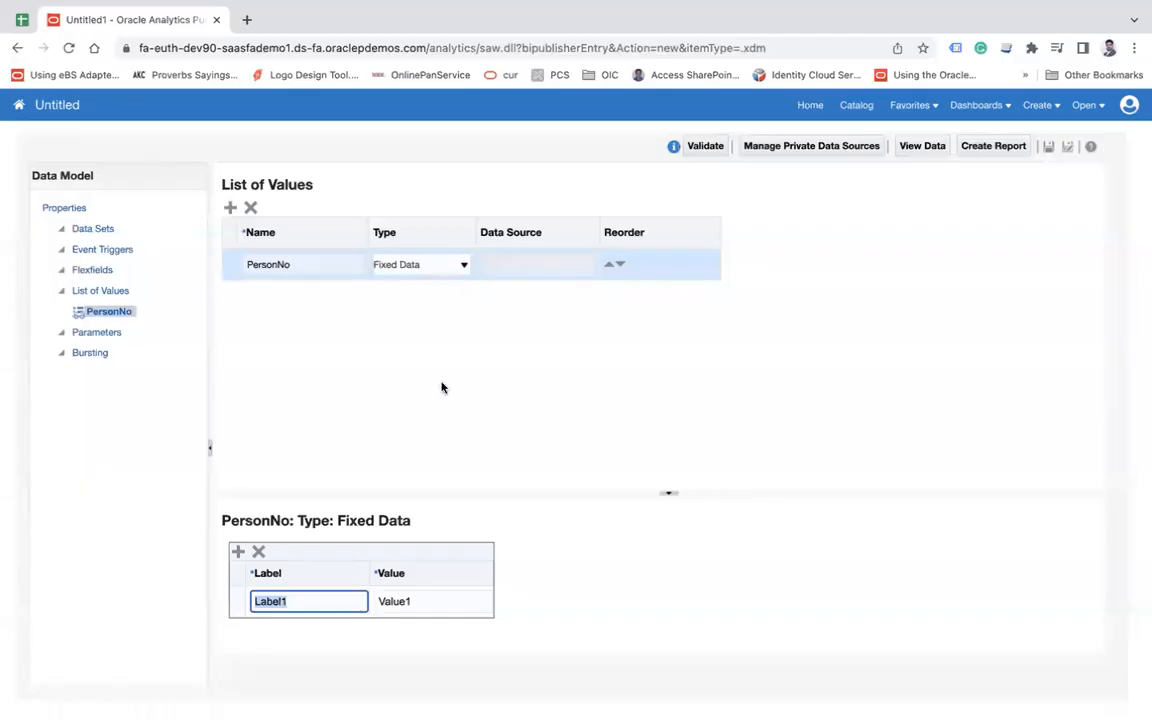
{"action": "type", "text": "User-1"}
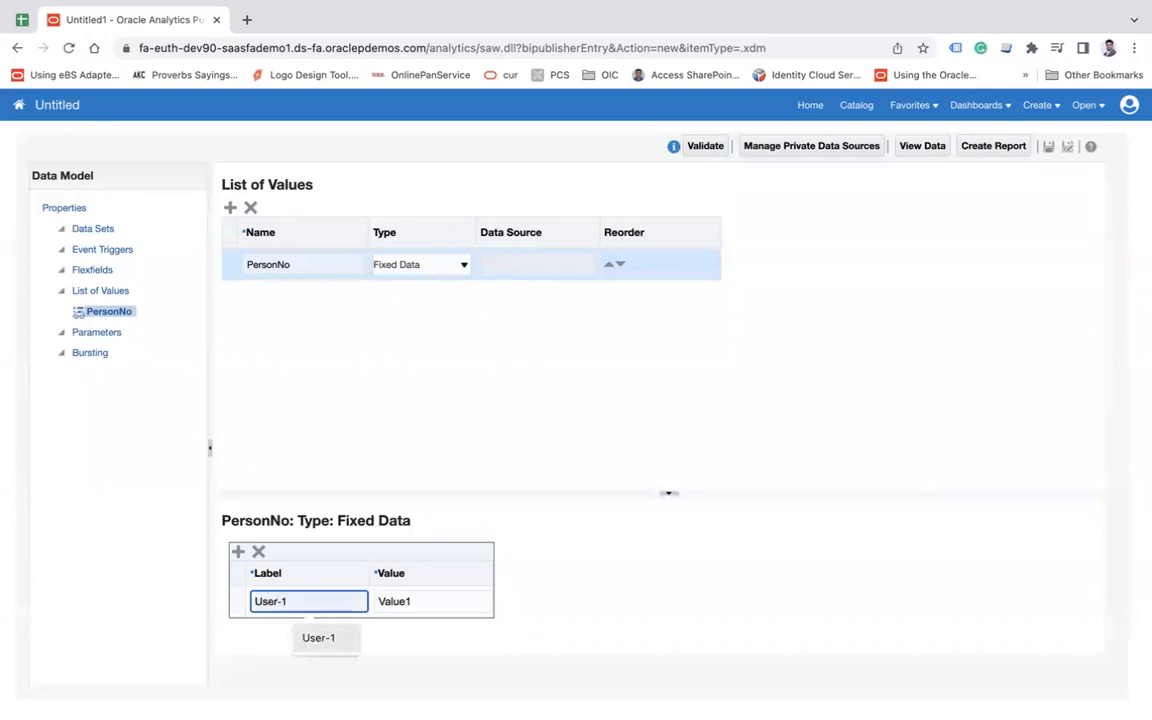
{"action": "key", "text": "Tab"}
{"action": "type", "text": "10"}
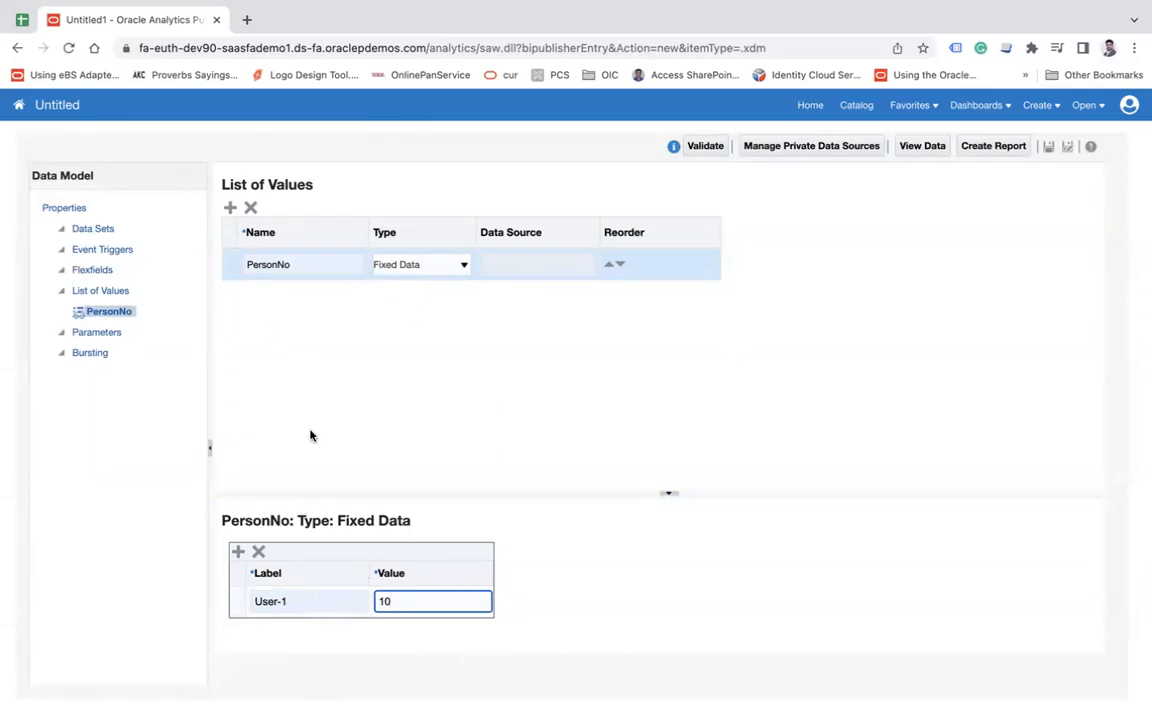
- Rename the PersonNo list of values to Person
{"action": "left_click", "coordinate": [292, 263]}
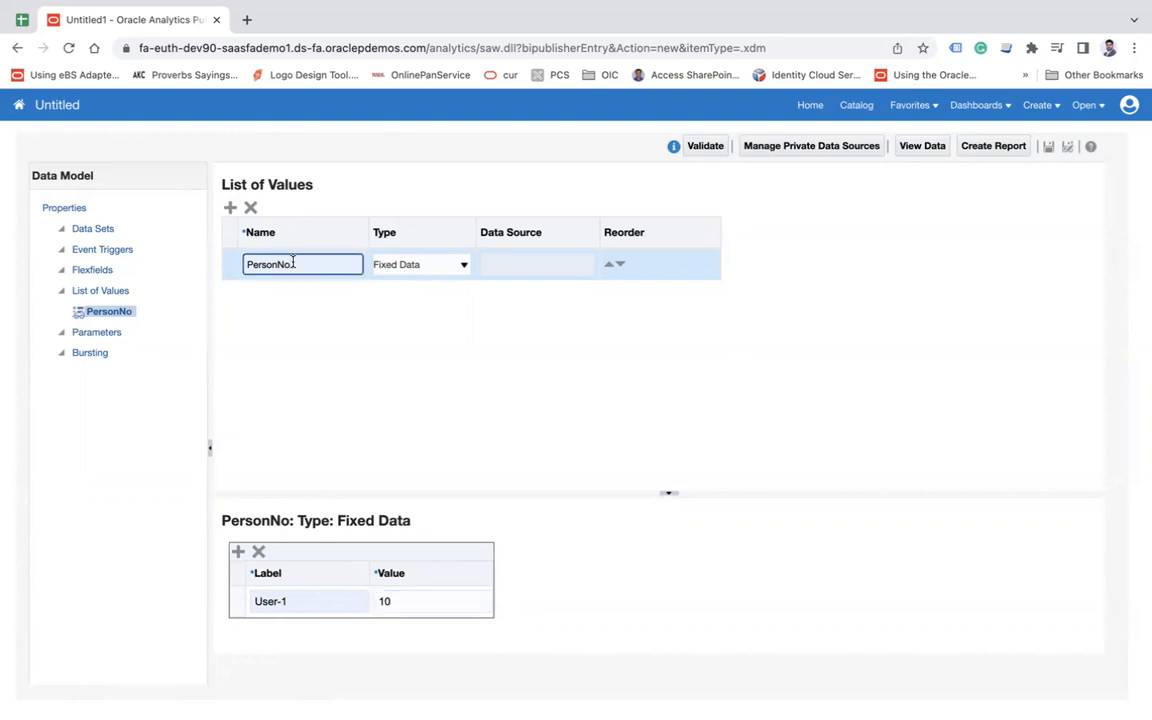
{"action": "key", "text": "BackSpace"}
{"action": "key", "text": "BackSpace"}
{"action": "key", "text": "Tab"}
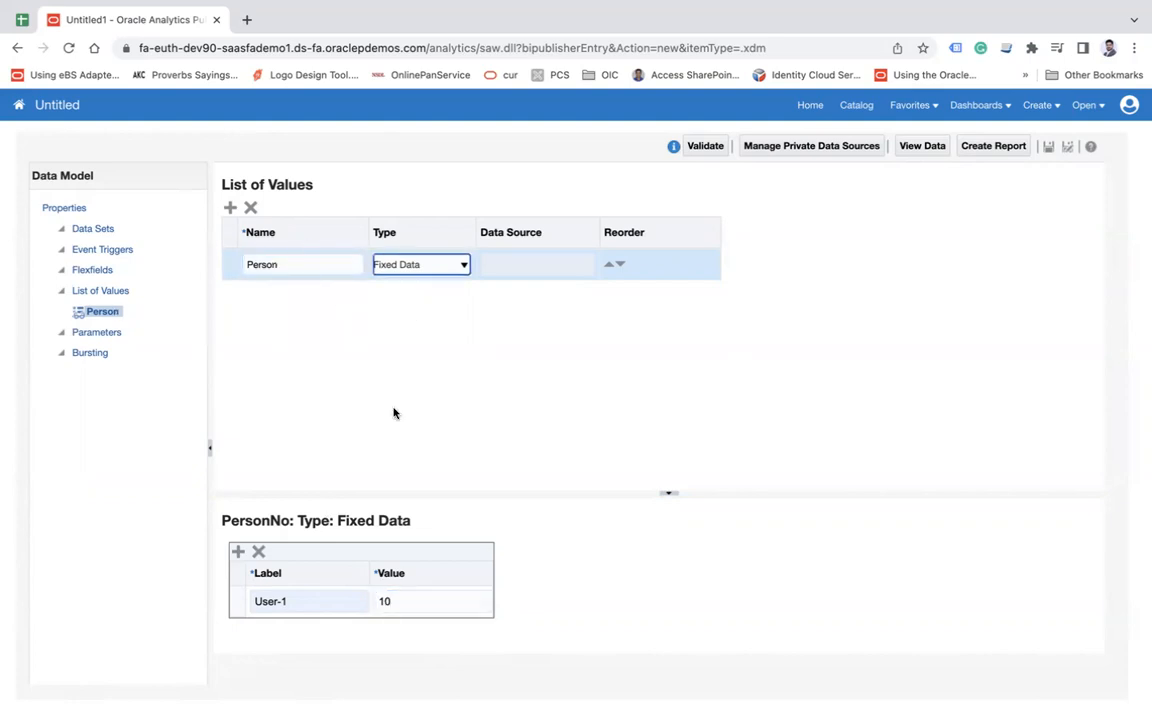
- Add a second fixed data entry with the label User-2 and the value 20
{"action": "left_click", "coordinate": [232, 548]}
{"action": "double_click", "coordinate": [303, 627]}
{"action": "type", "text": "User-2"}
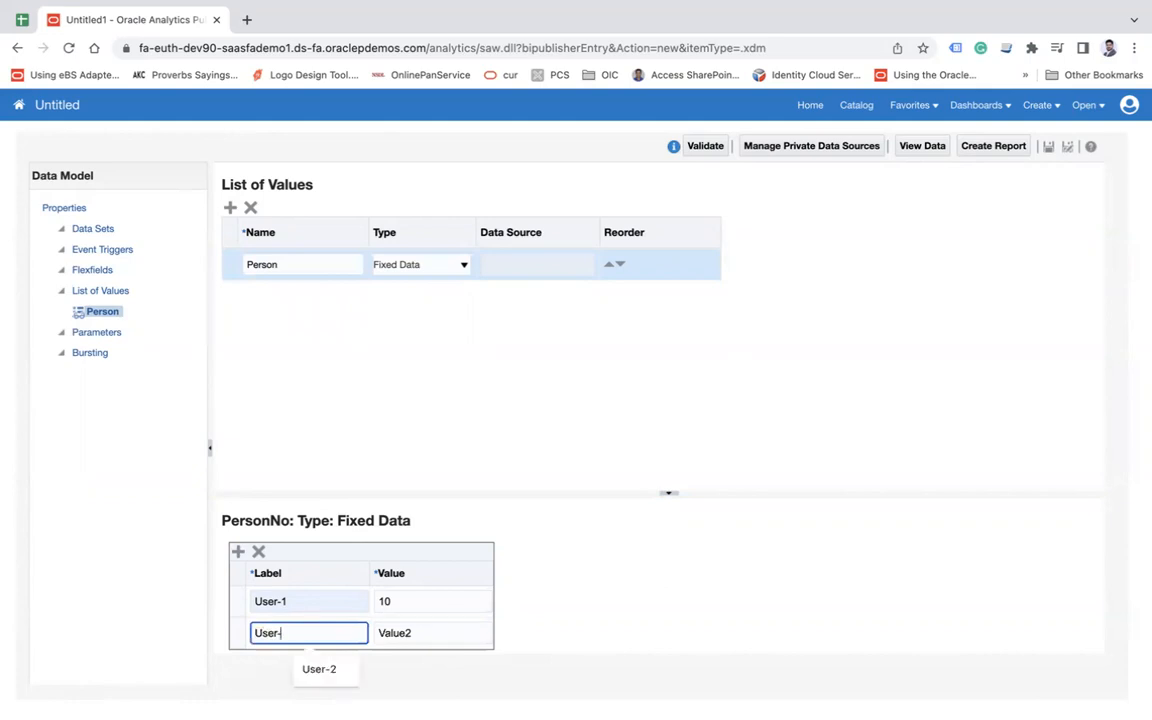
{"action": "key", "text": "Tab"}
{"action": "type", "text": "20"}
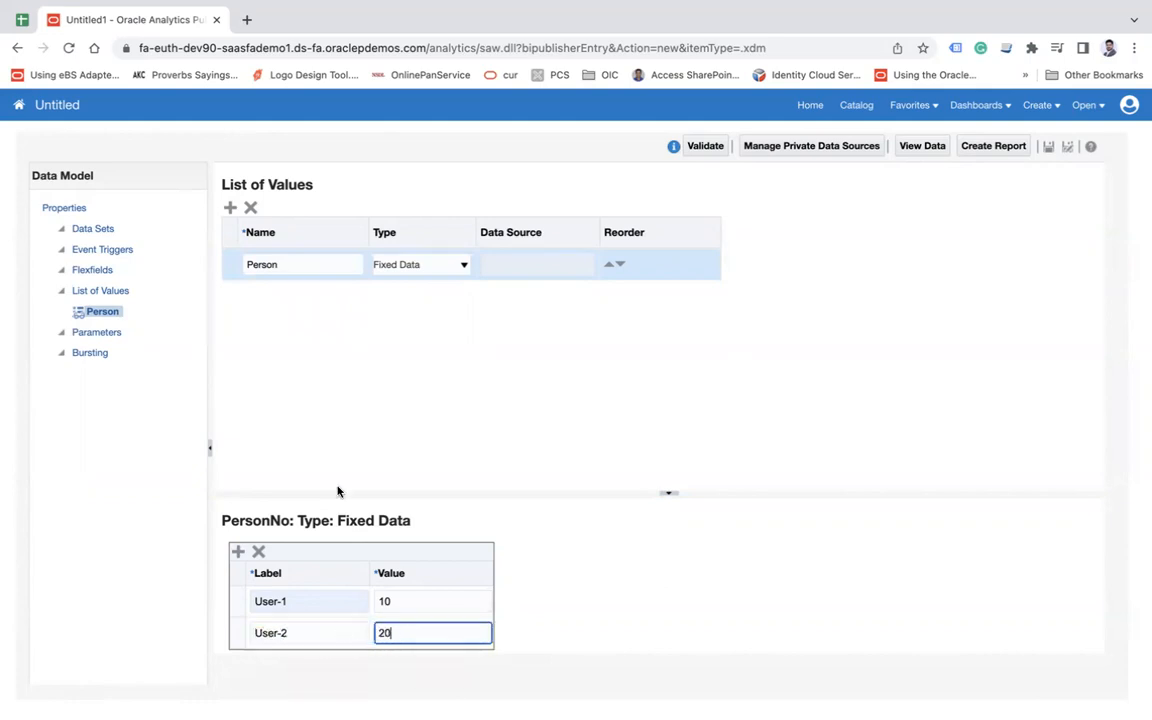
{"action": "left_click", "coordinate": [229, 209]}
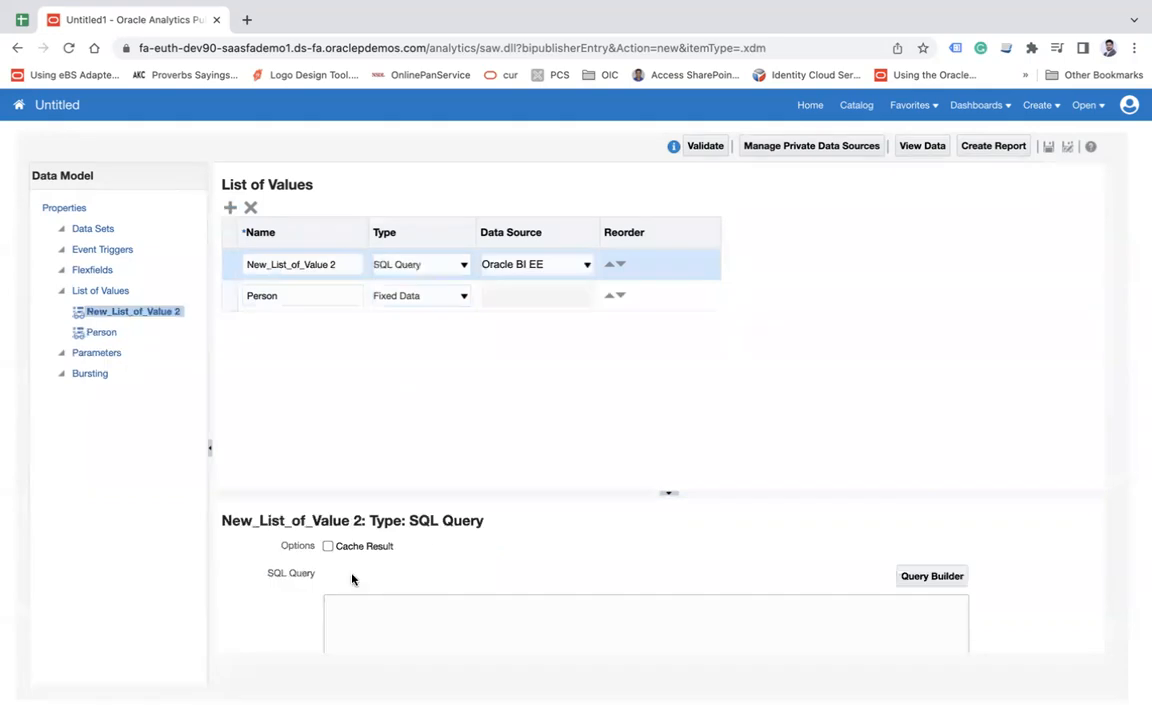
{"action": "left_click", "coordinate": [251, 208]}
{"action": "left_click", "coordinate": [627, 448]}
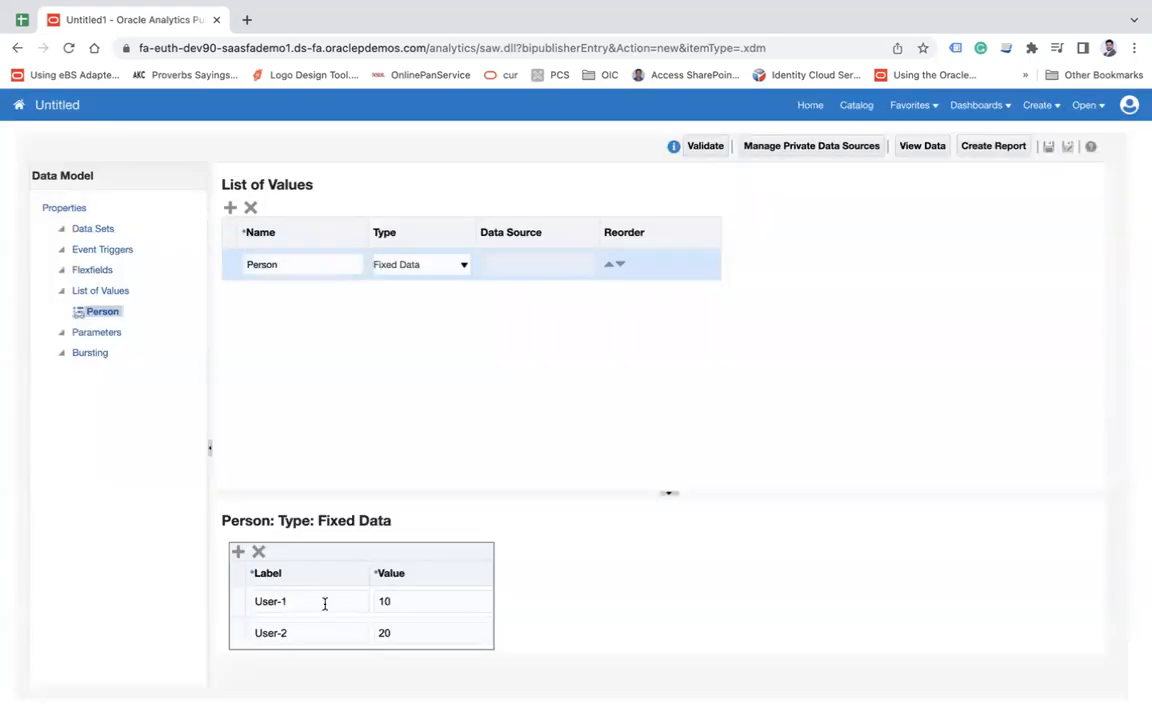
- Add a third fixed data entry to the Person list with the label User-3 and the value 30
{"action": "left_click", "coordinate": [239, 551]}
{"action": "double_click", "coordinate": [314, 642]}
{"action": "type", "text": "User-3"}
{"action": "key", "text": "Tab"}
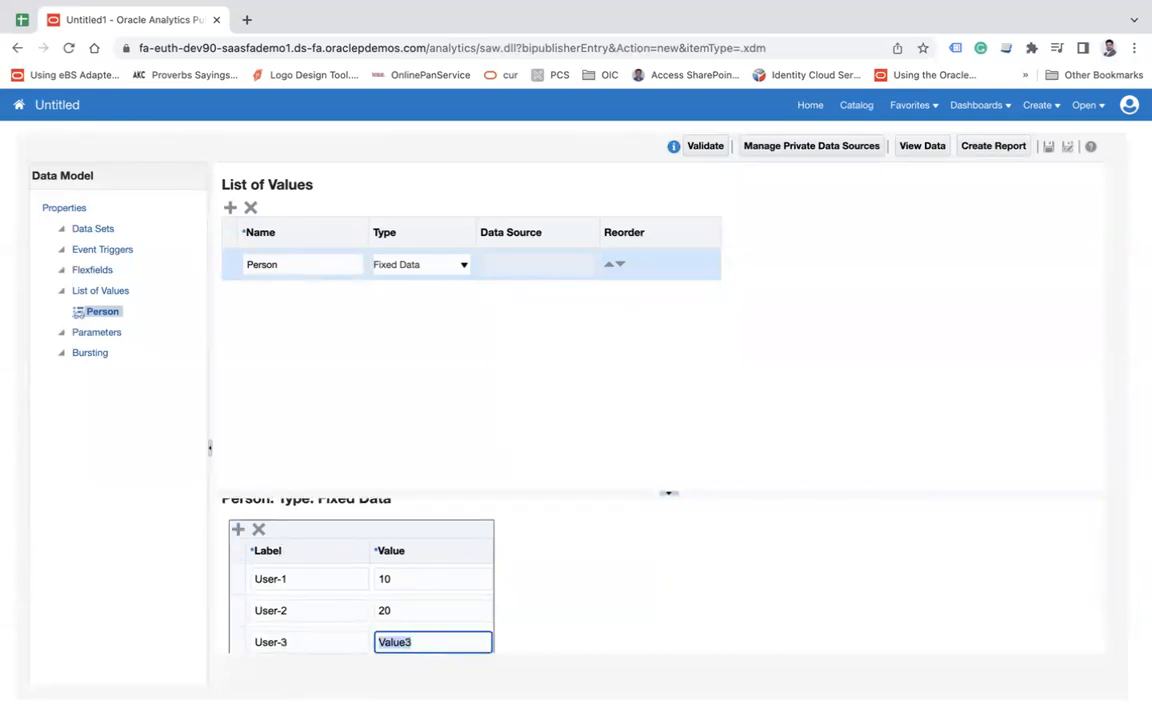
{"action": "type", "text": "30"}
{"action": "key", "text": "Tab"}
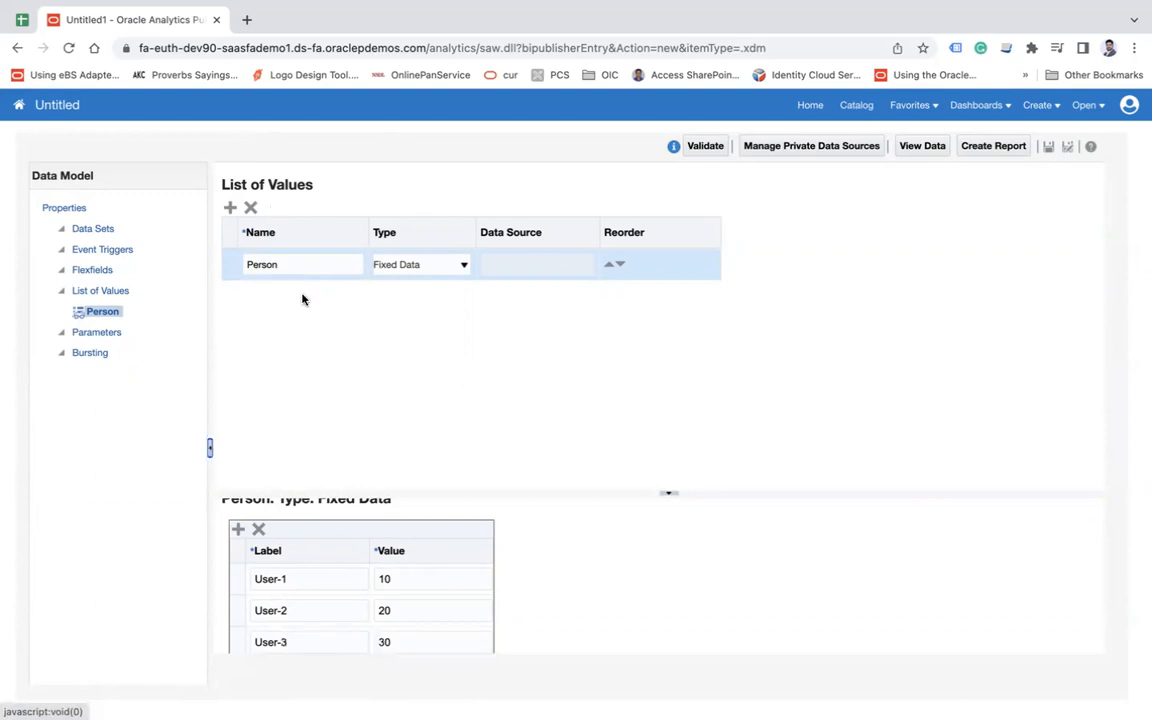
- Add a parameter named PersonId to the data model and set its parameter type to Menu
{"action": "left_click", "coordinate": [88, 333]}
{"action": "left_click", "coordinate": [230, 209]}
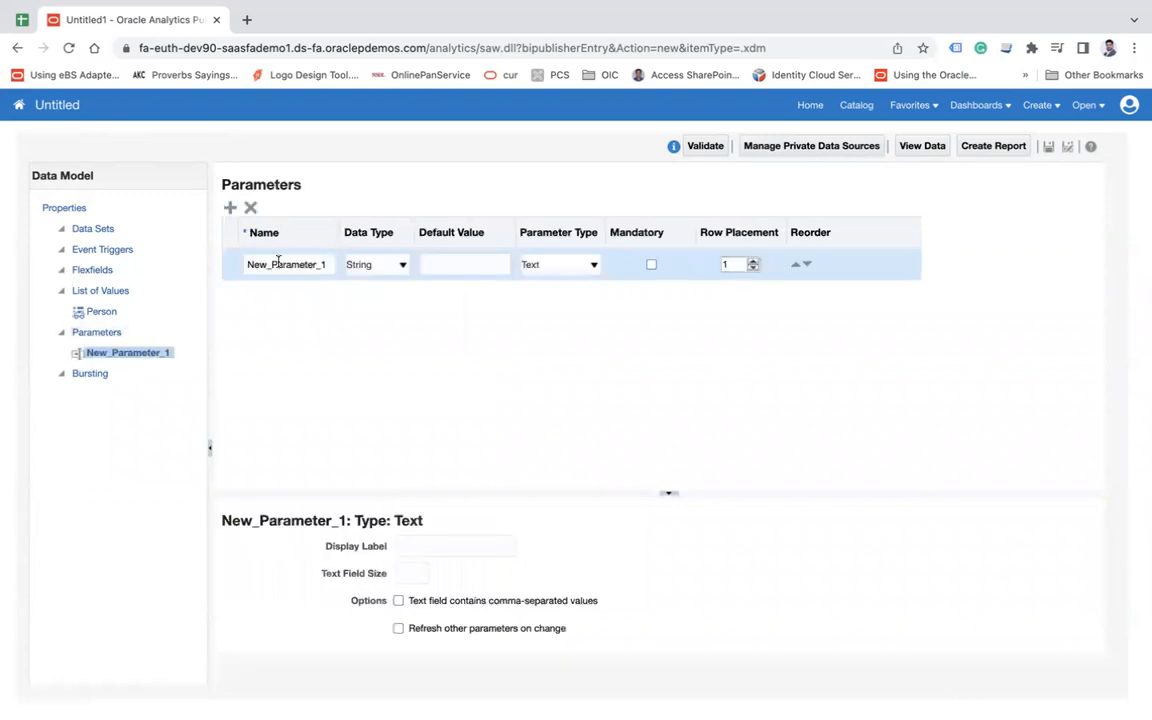
{"action": "left_click", "coordinate": [279, 263]}
{"action": "type", "text": "PersonId"}
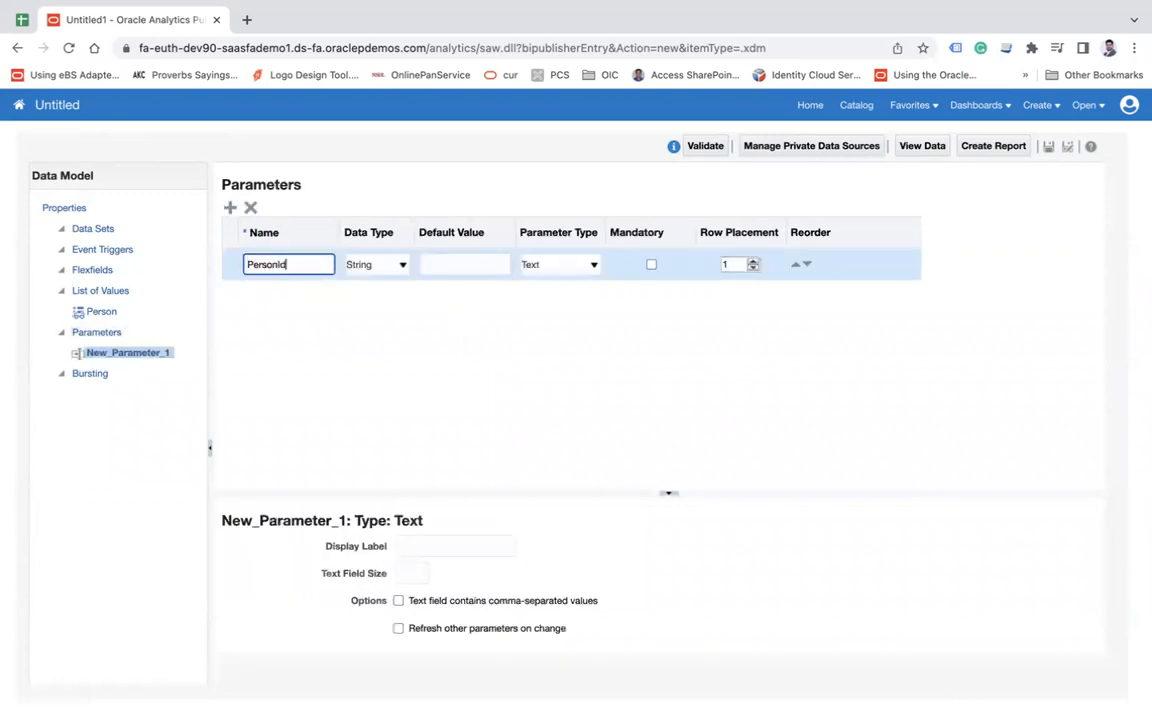
{"action": "key", "text": "Tab"}
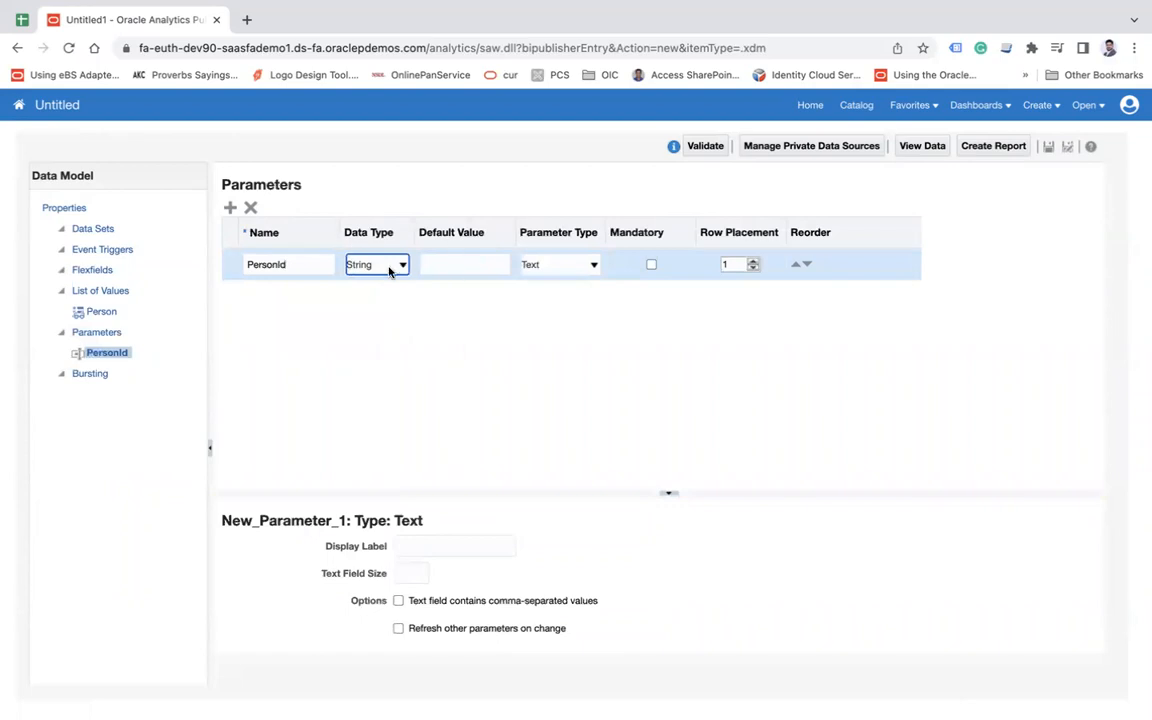
{"action": "left_click", "coordinate": [592, 267]}
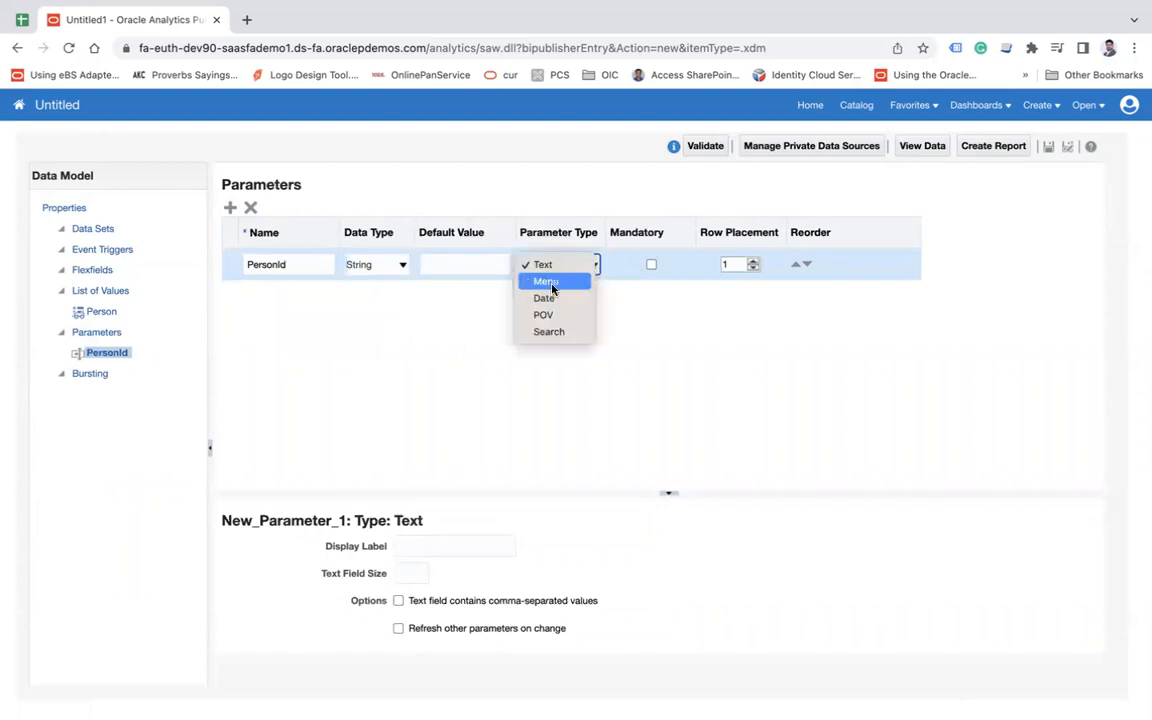
{"action": "left_click", "coordinate": [550, 284]}
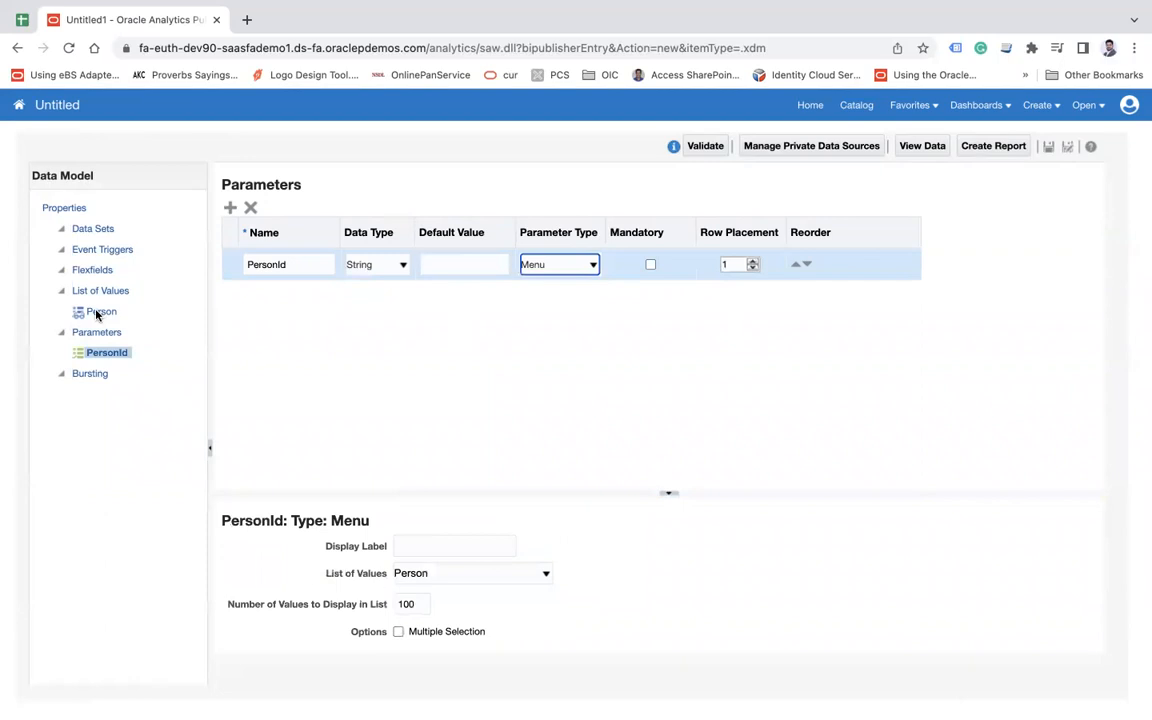
- Give the PersonId parameter the display label "Select Person" and make it mandatory
{"action": "left_click", "coordinate": [443, 575]}
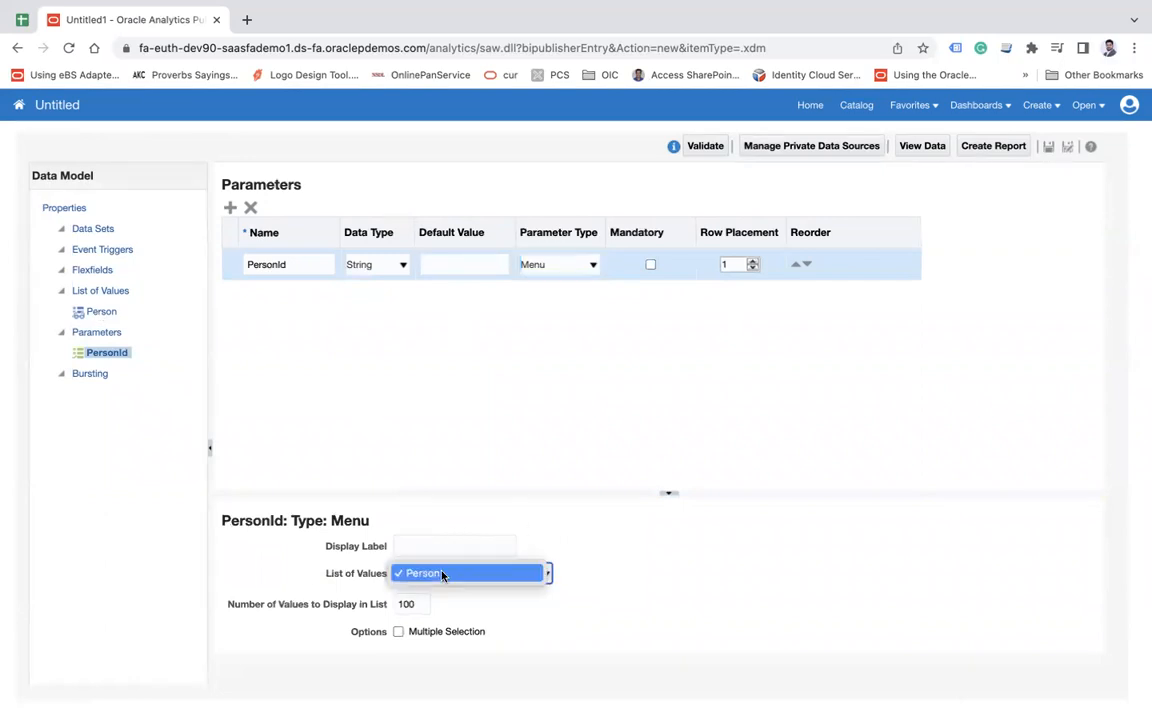
{"action": "left_click", "coordinate": [435, 552]}
{"action": "left_click", "coordinate": [430, 546]}
{"action": "type", "text": "Enter"}
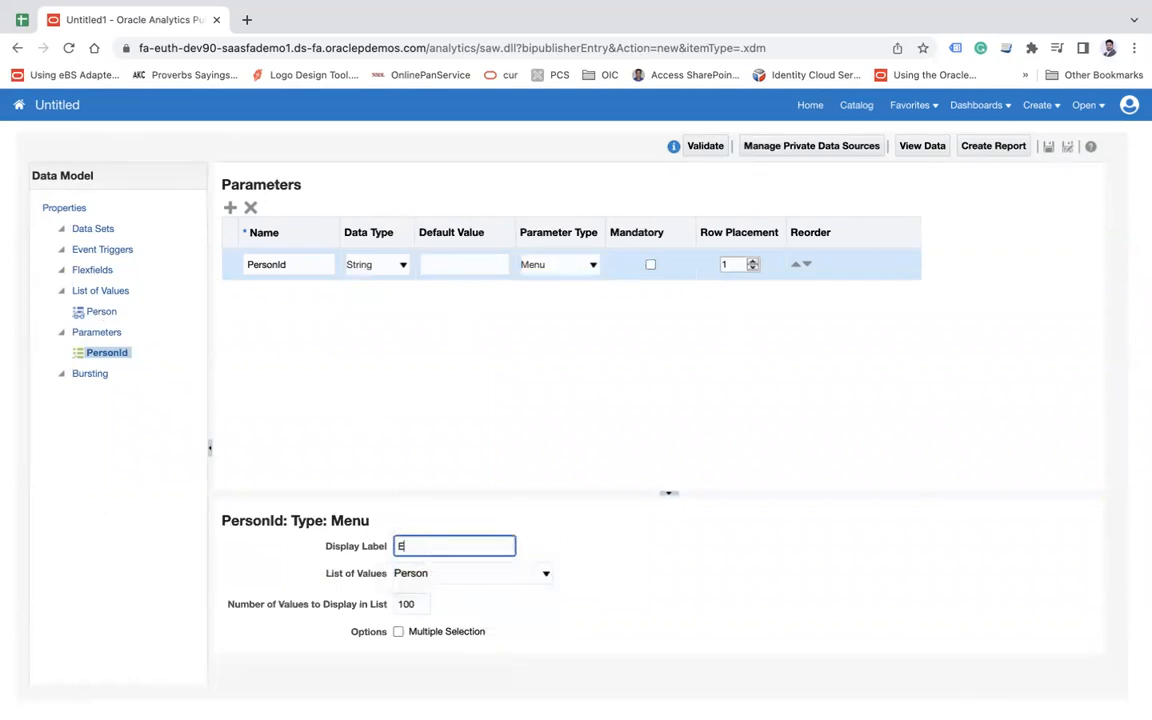
{"action": "key", "text": "BackSpace"}
{"action": "type", "text": "S"}
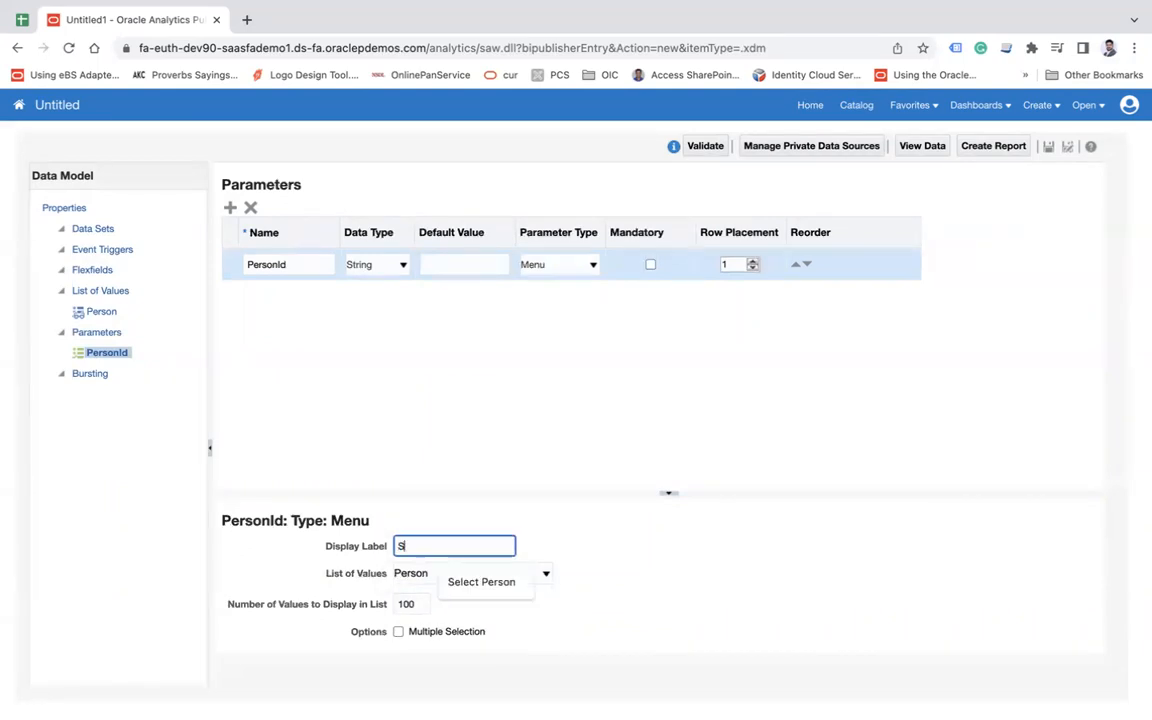
{"action": "type", "text": "elect"}
{"action": "key", "text": "Down"}
{"action": "key", "text": "Tab"}
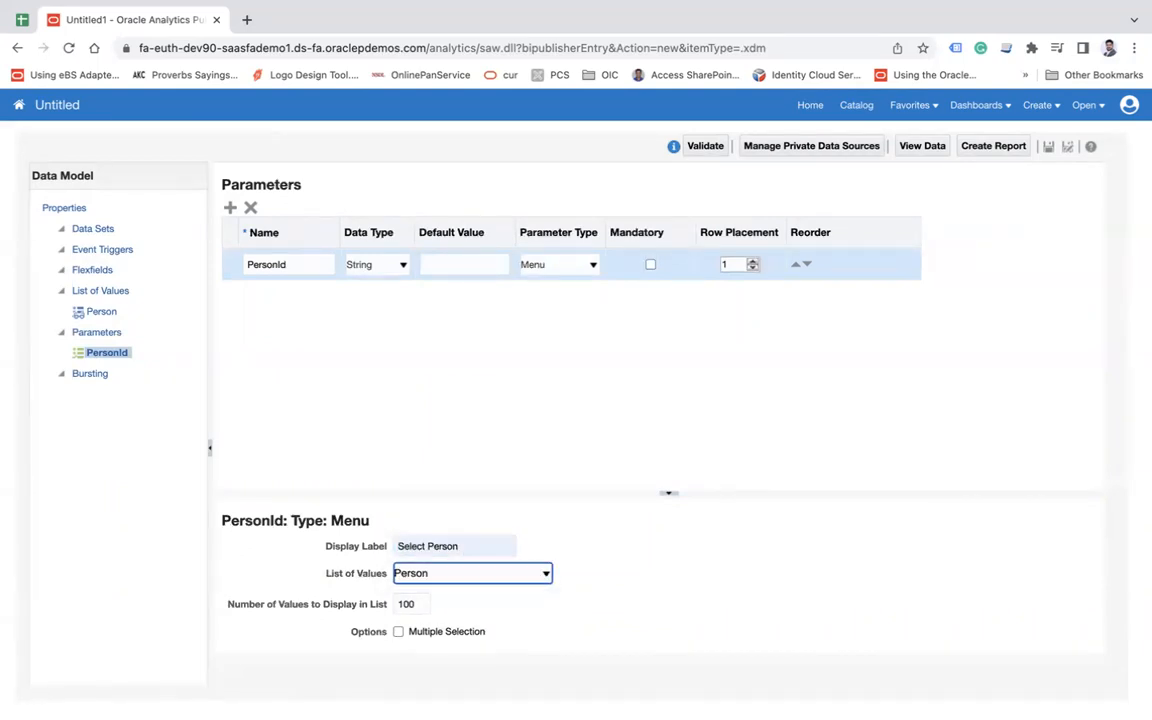
{"action": "left_click", "coordinate": [648, 264]}
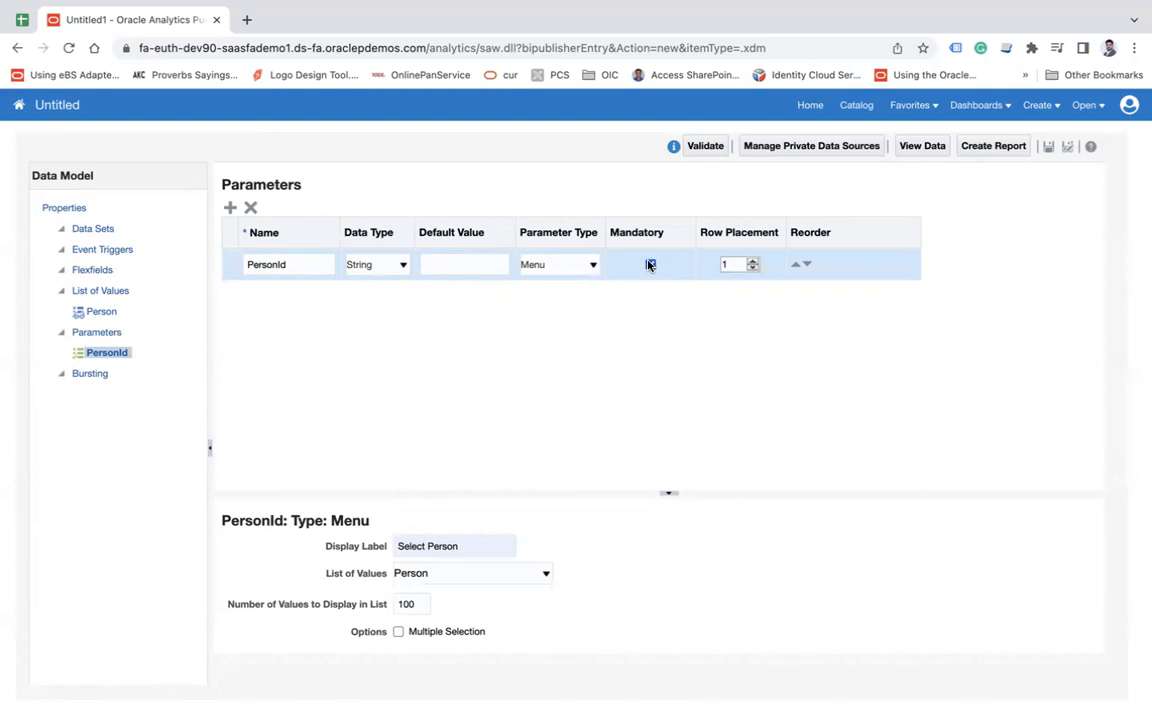
- Start a new SQL query data set and set its data source to ApplicationDB_HCM
{"action": "left_click", "coordinate": [94, 229]}
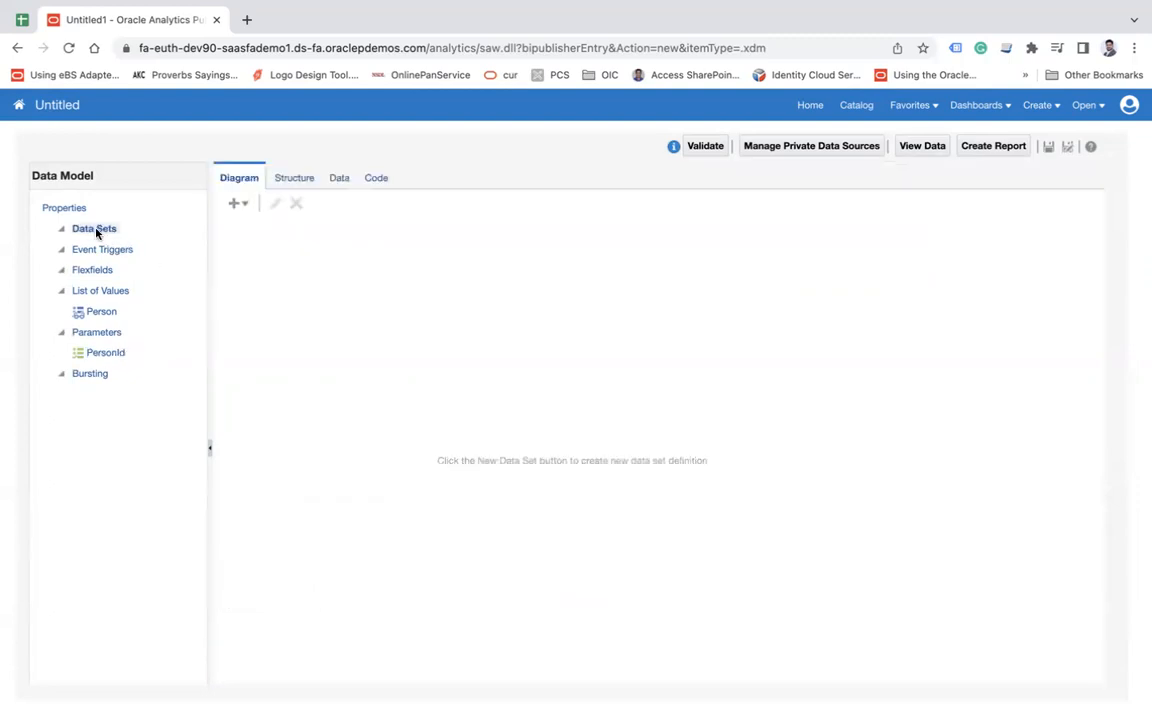
{"action": "left_click", "coordinate": [243, 204]}
{"action": "left_click", "coordinate": [276, 226]}
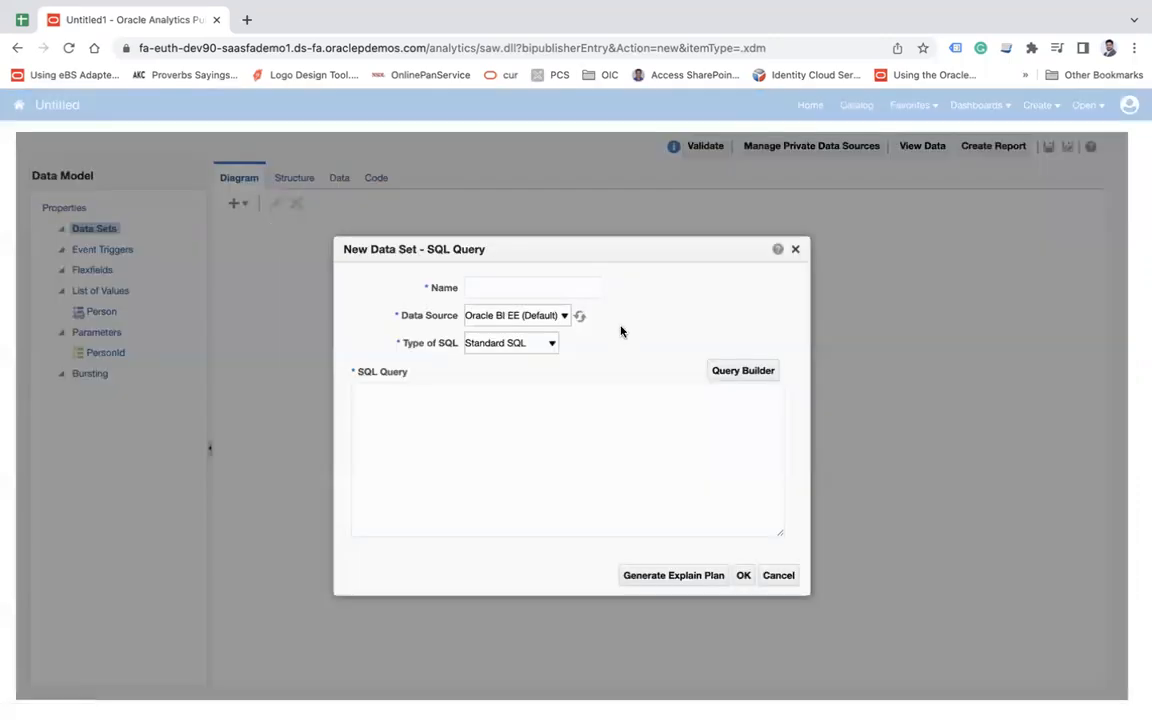
{"action": "left_click", "coordinate": [523, 318]}
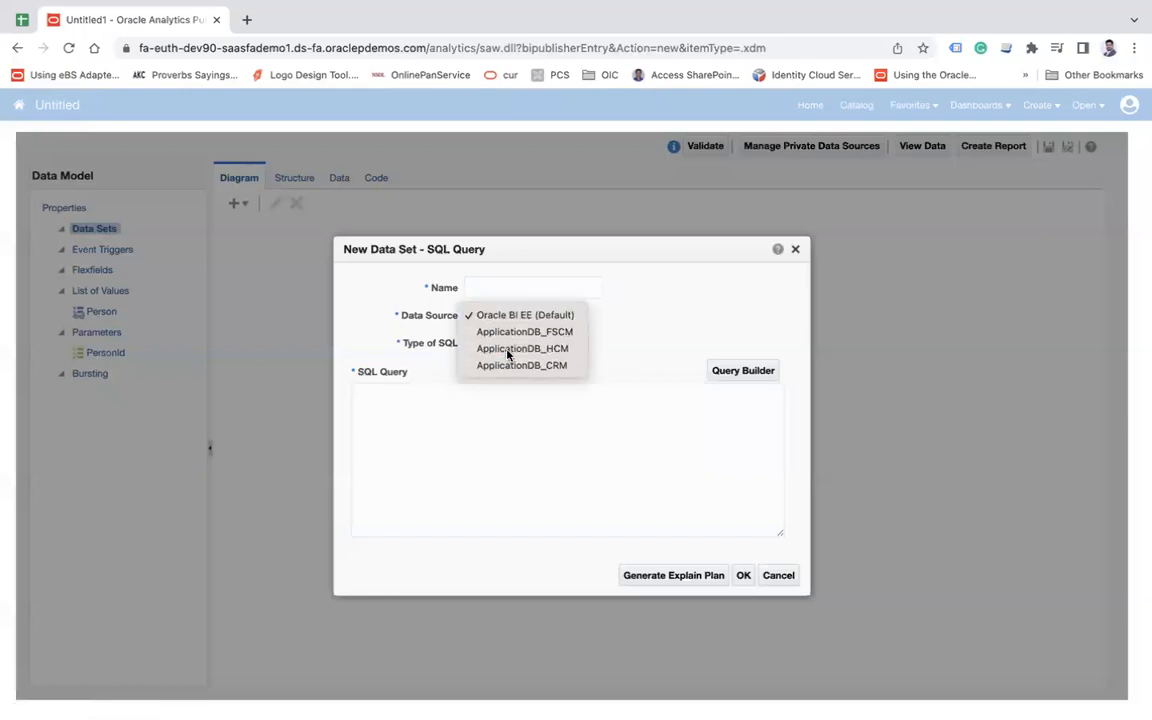
{"action": "left_click", "coordinate": [510, 348]}
- Name the new data set EmployeeDataSet
{"action": "left_click", "coordinate": [501, 286]}
{"action": "type", "text": "E"}
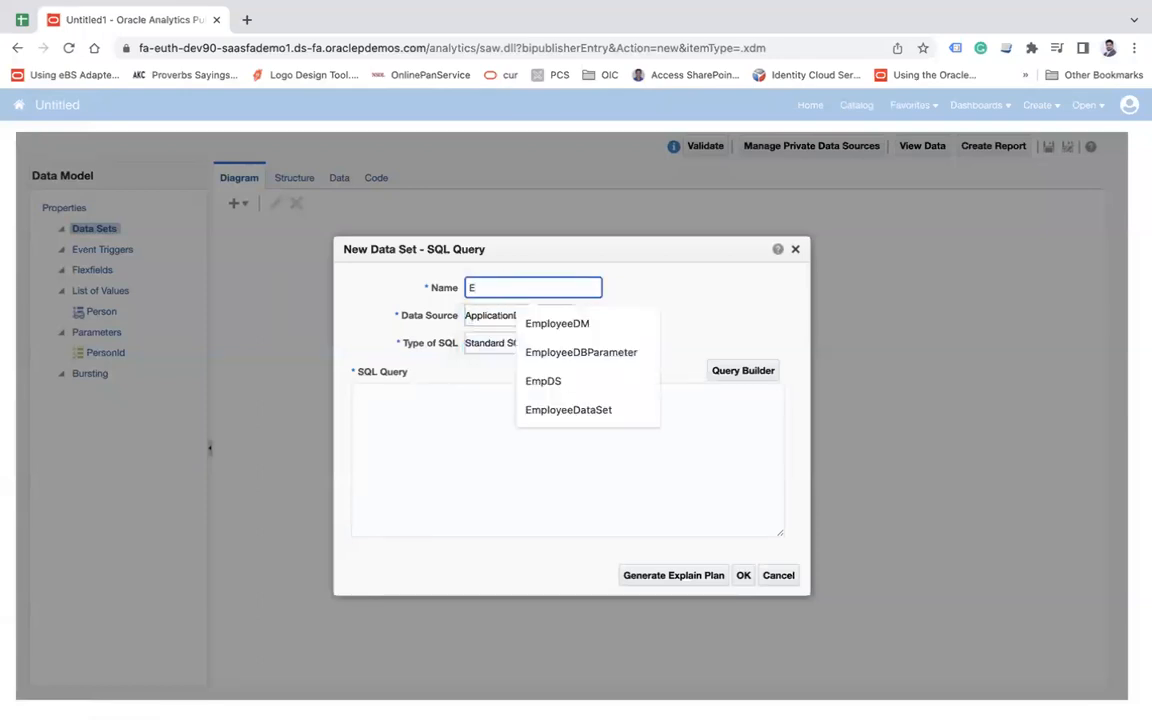
{"action": "key", "text": "Down"}
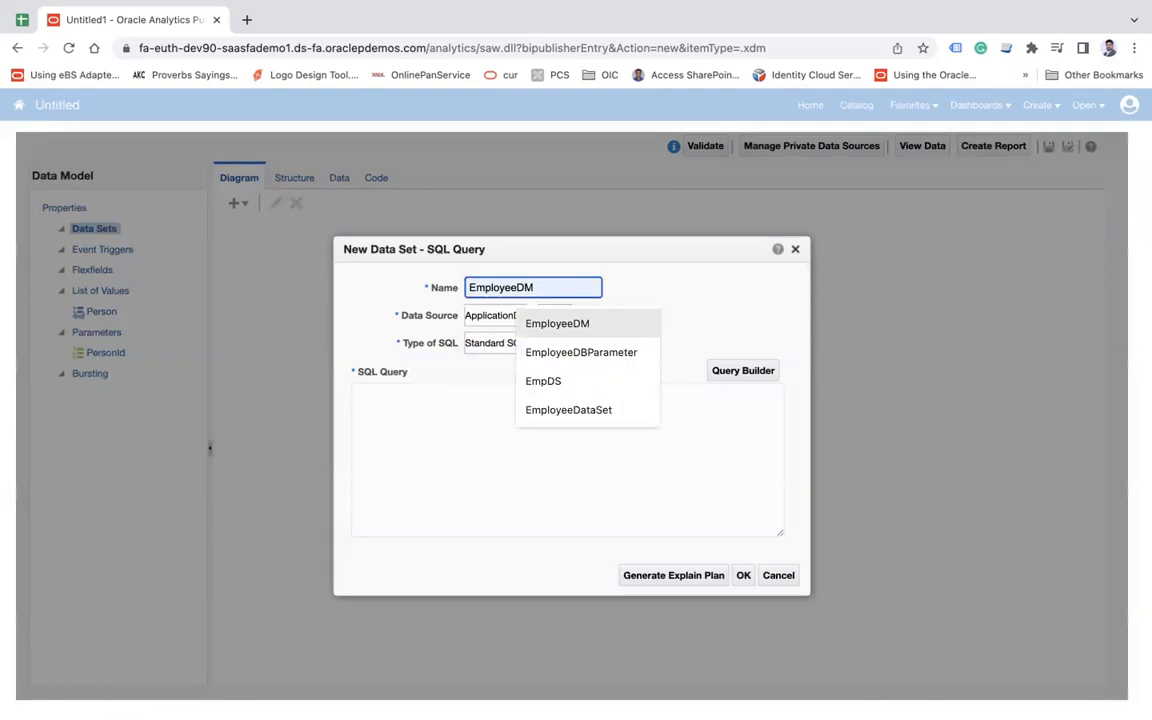
{"action": "key", "text": "Tab"}
{"action": "left_click", "coordinate": [571, 283]}
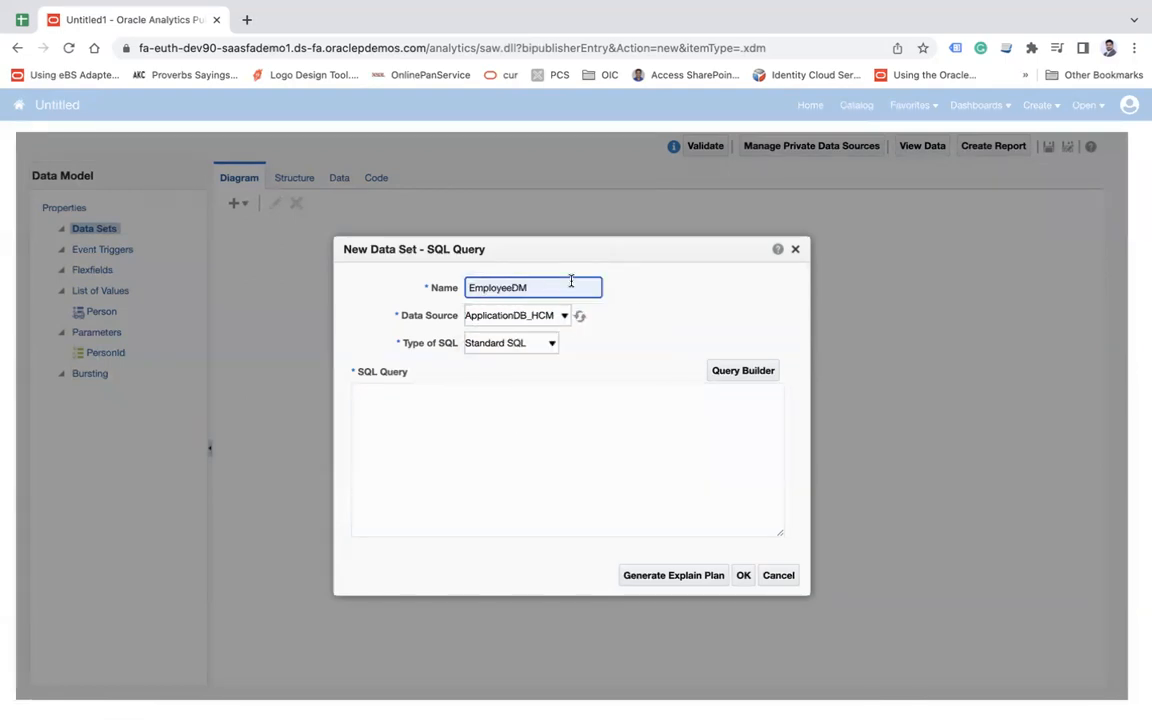
{"action": "key", "text": "BackSpace"}
{"action": "key", "text": "BackSpace"}
{"action": "type", "text": "Data"}
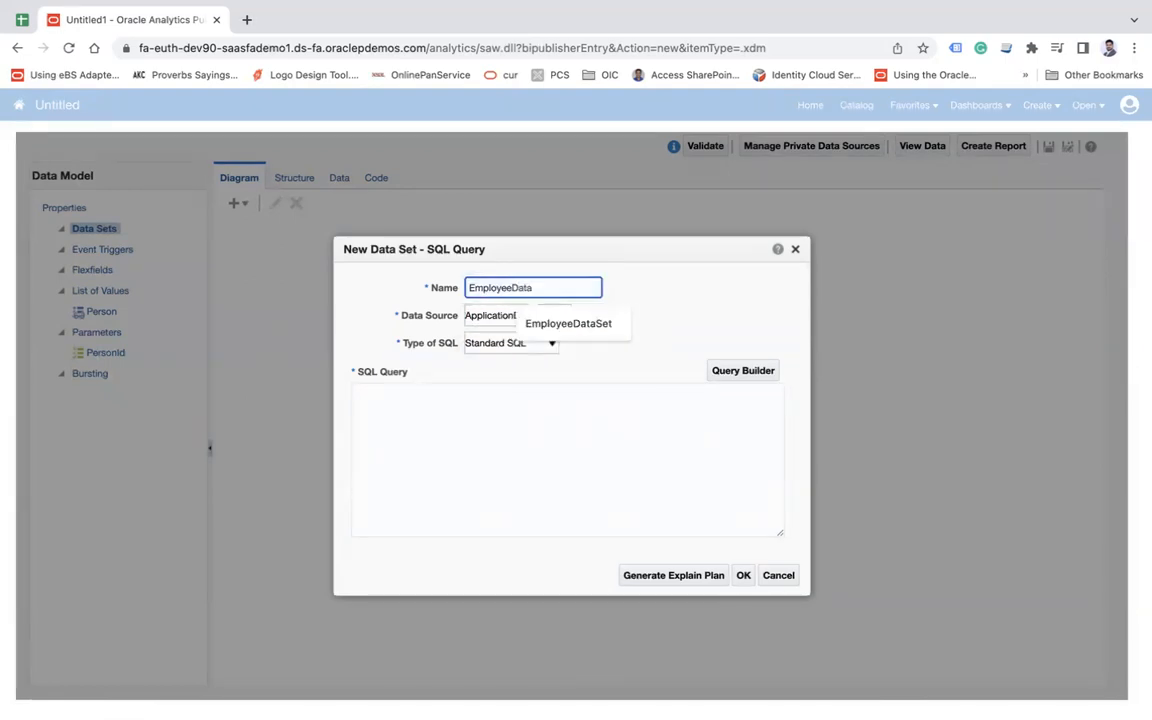
{"action": "type", "text": "Set"}
- Enter the query selecting person and name columns from per_all_people_f and per_person_names_f, joined on person_id, with person_number=:p_person_id and name_type = 'GLOBAL'
{"action": "left_click", "coordinate": [463, 442]}
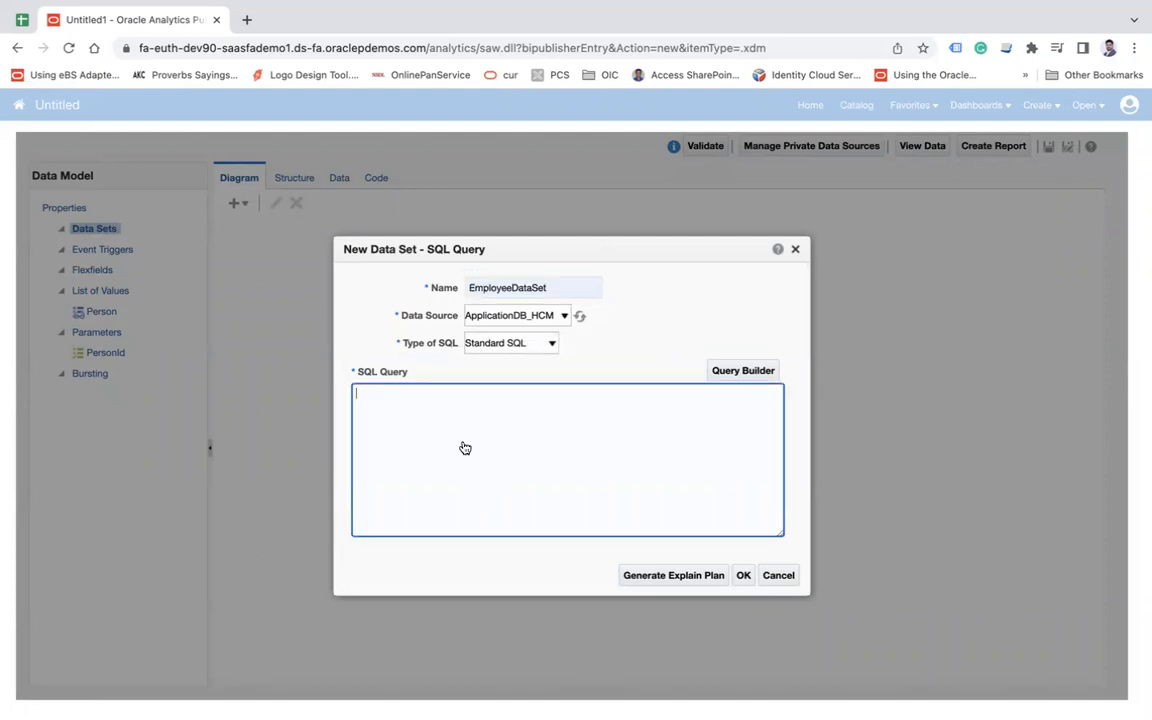
{"action": "key", "text": "super+Tab"}
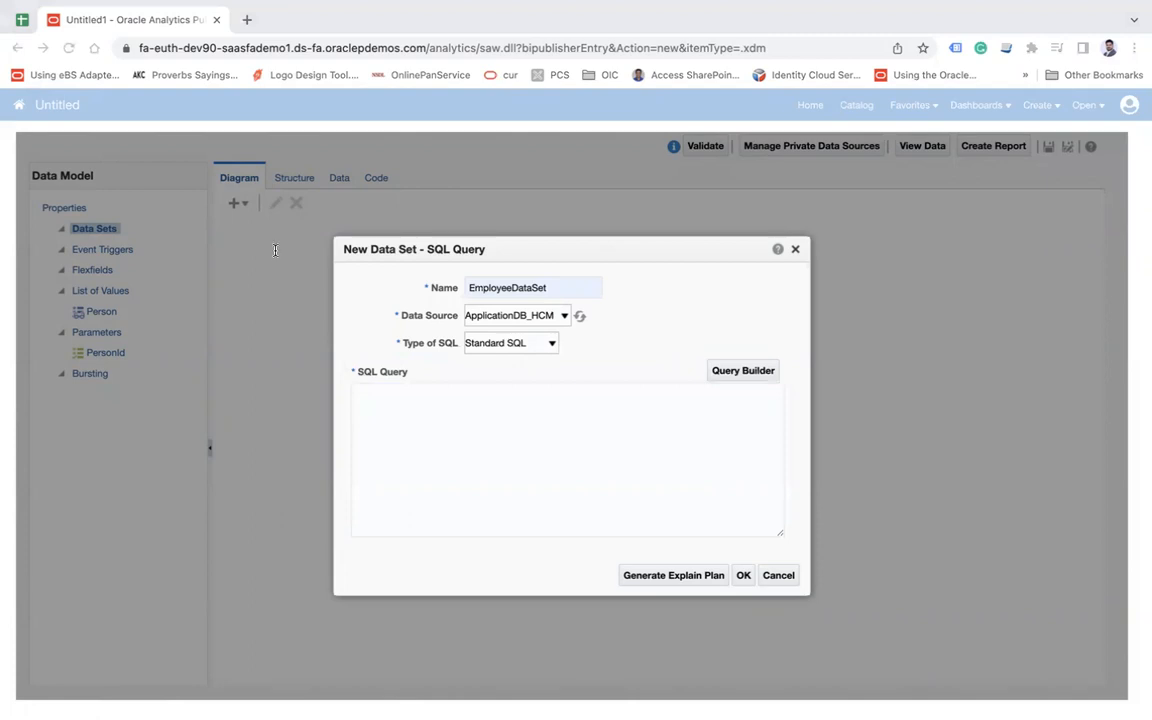
{"action": "left_click", "coordinate": [570, 488]}
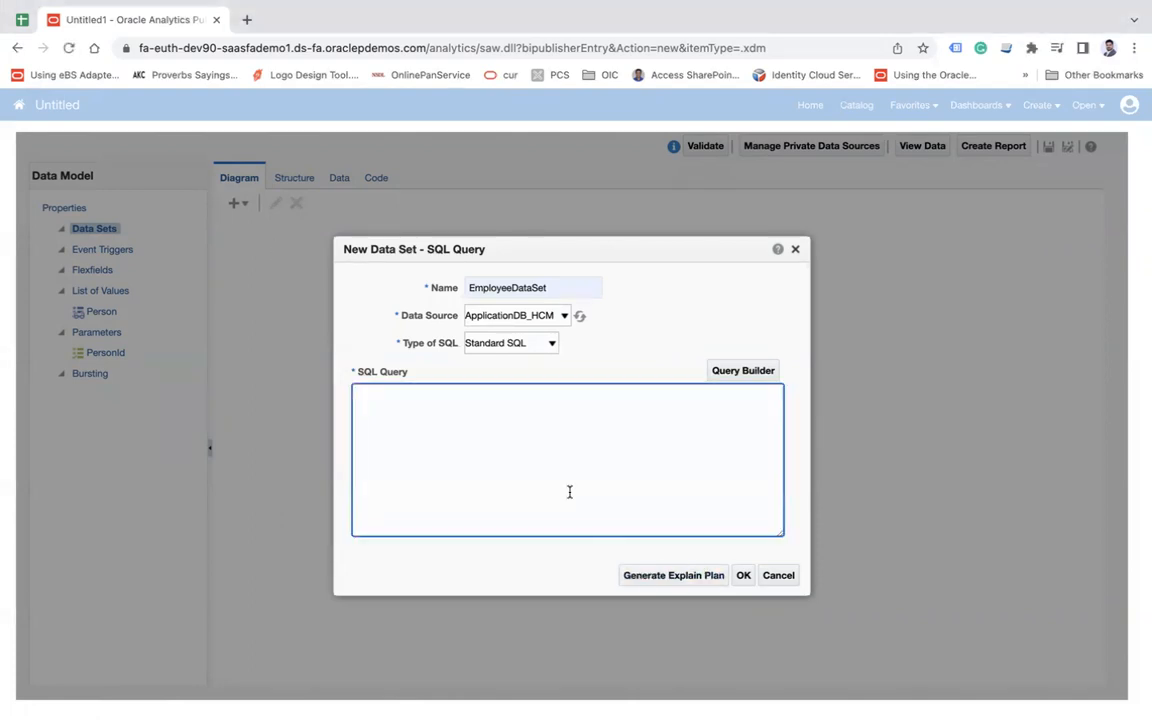
{"action": "type", "text": "select papf.person_id, papf.person_number, ppnf.person_name_id, ppnf.title, ppnf.first_name, ppnf.last_name, ppnf.middle_names, ppnf.known_as, ppnf.full_name from per_all_people_f papf, per_person_names_f ppnf where papf.person_id = ppnf.person_id and papf.person_number=:p_person_id and ppnf.name_type = 'GLOBAL'"}
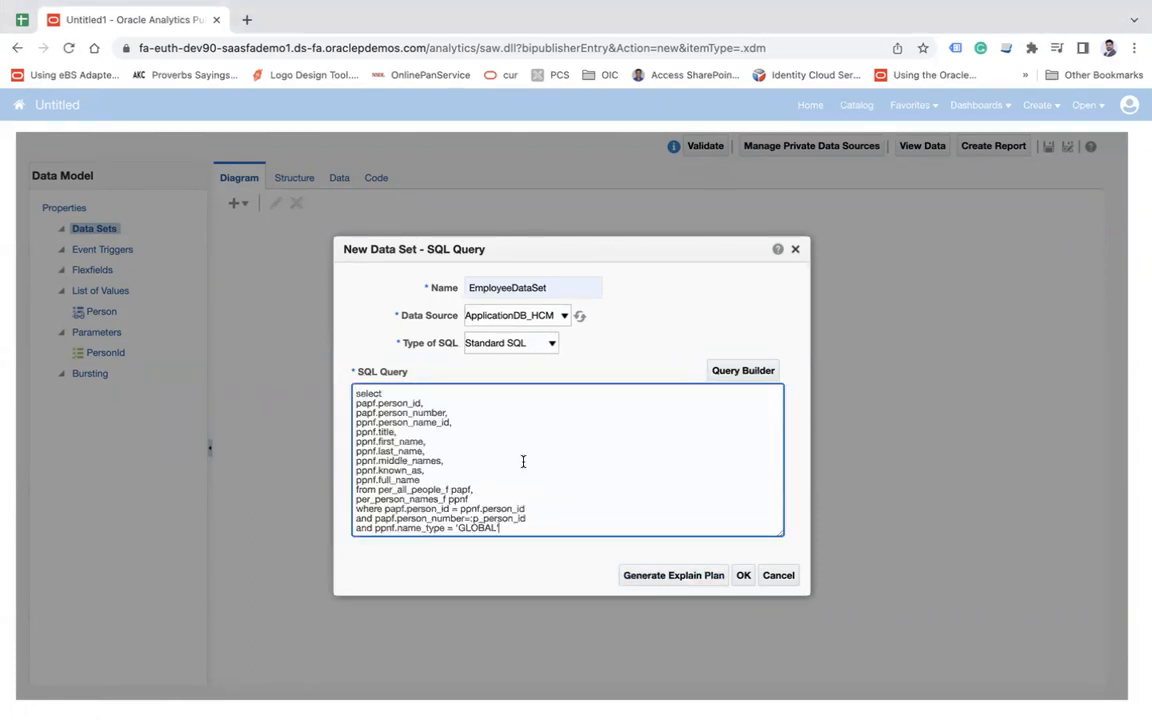
- Replace the p_person_id bind variable in the query with PersonId and create the data set
{"action": "left_click_drag", "start_coordinate": [471, 518], "coordinate": [115, 355]}
{"action": "type", "text": "PersonId"}
{"action": "left_click", "coordinate": [744, 575]}
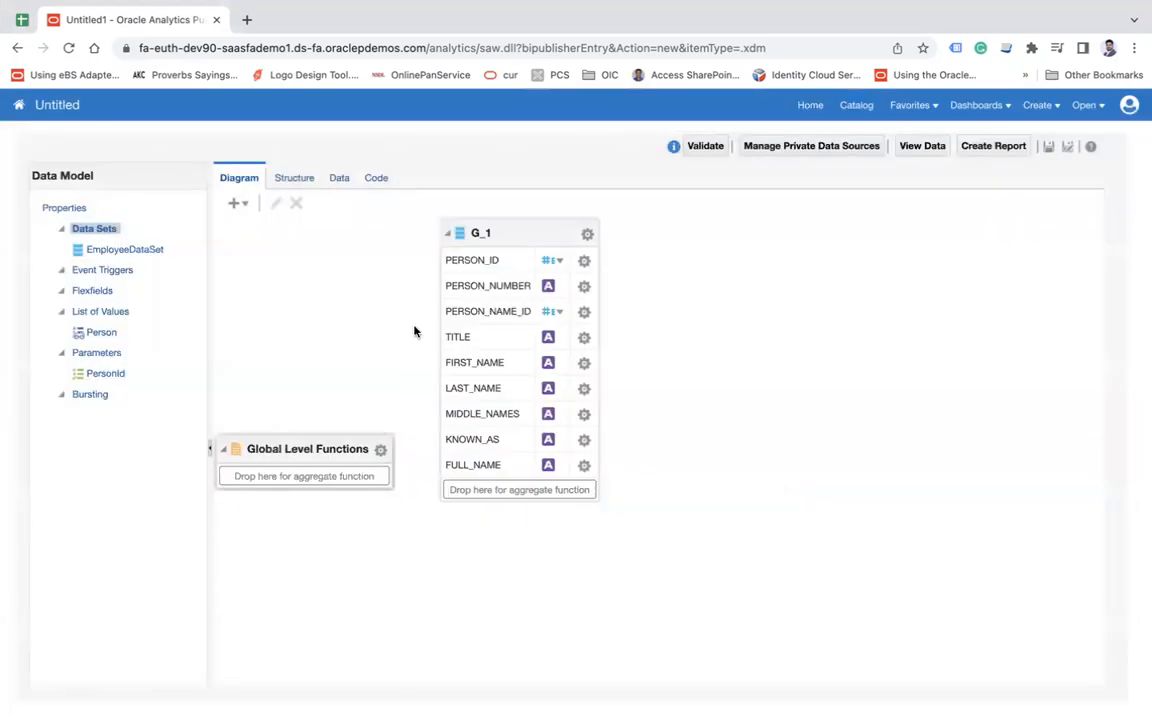
- View the data set's output with User-1 chosen for the Select Person parameter
{"action": "left_click", "coordinate": [334, 182]}
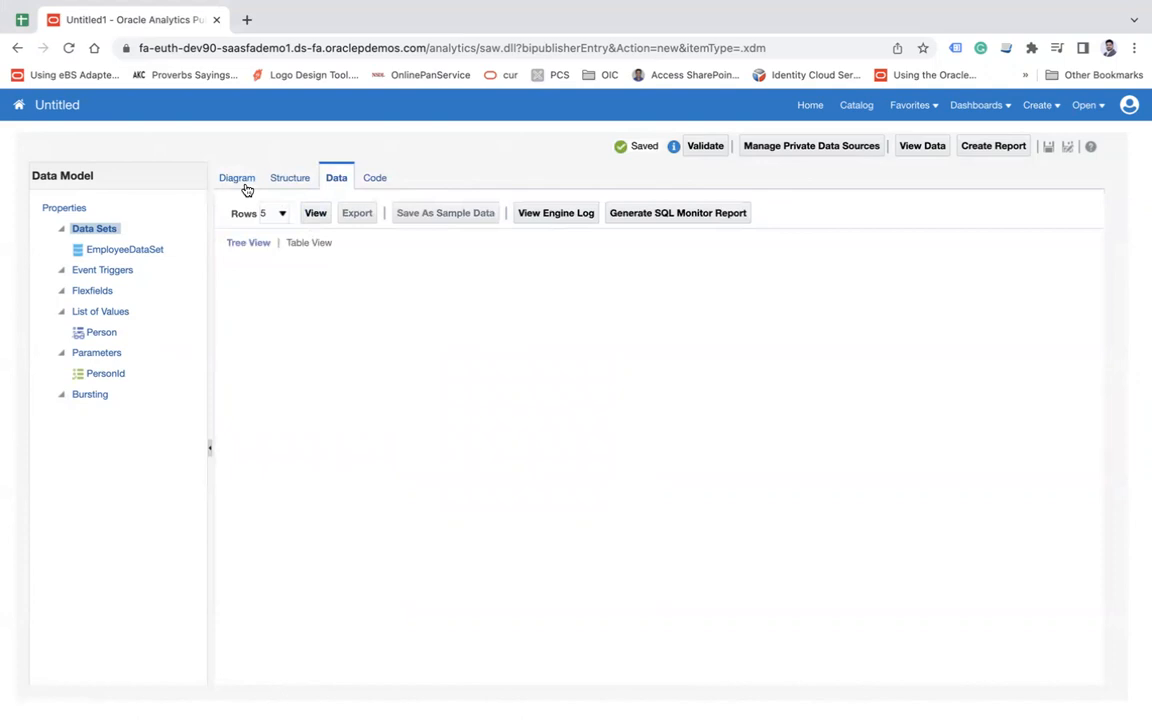
{"action": "left_click", "coordinate": [244, 183]}
{"action": "left_click", "coordinate": [339, 180]}
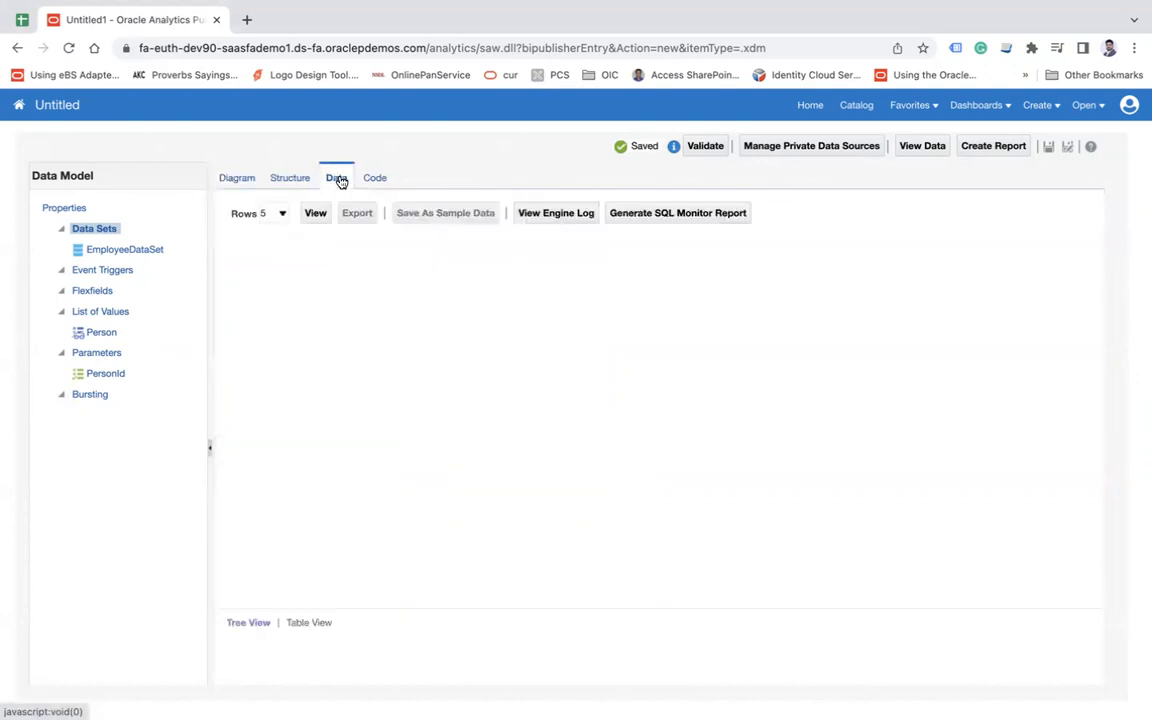
{"action": "left_click", "coordinate": [400, 209]}
{"action": "left_click", "coordinate": [369, 232]}
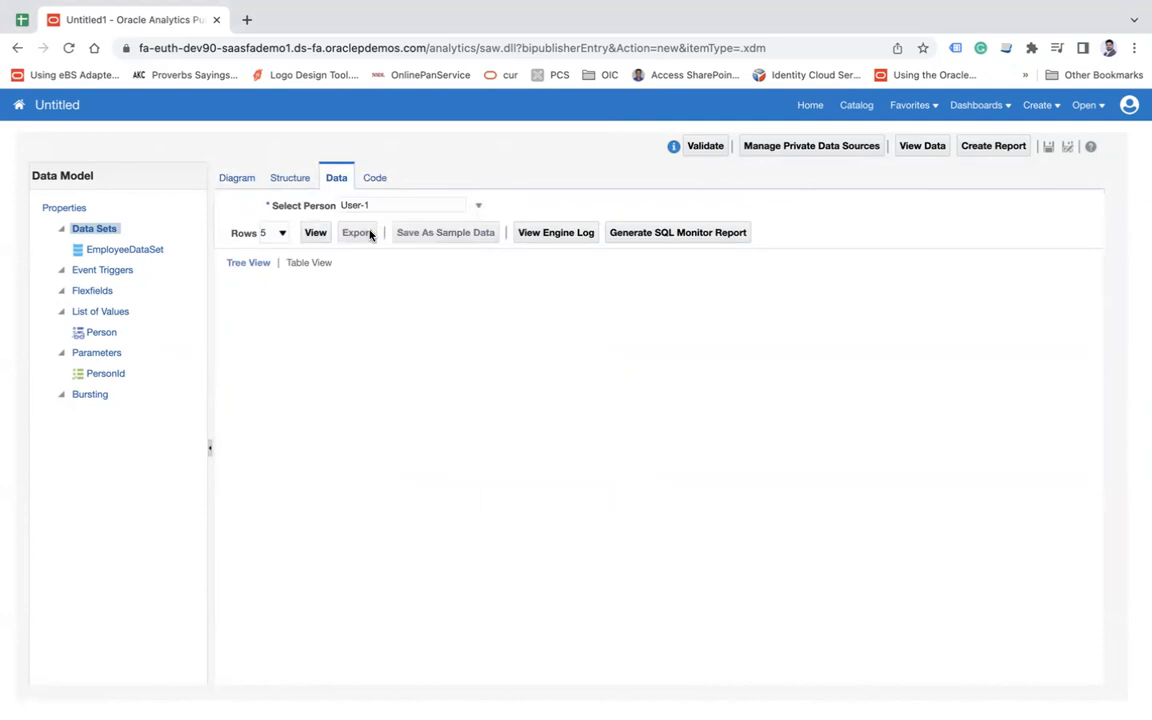
{"action": "left_click", "coordinate": [315, 232]}
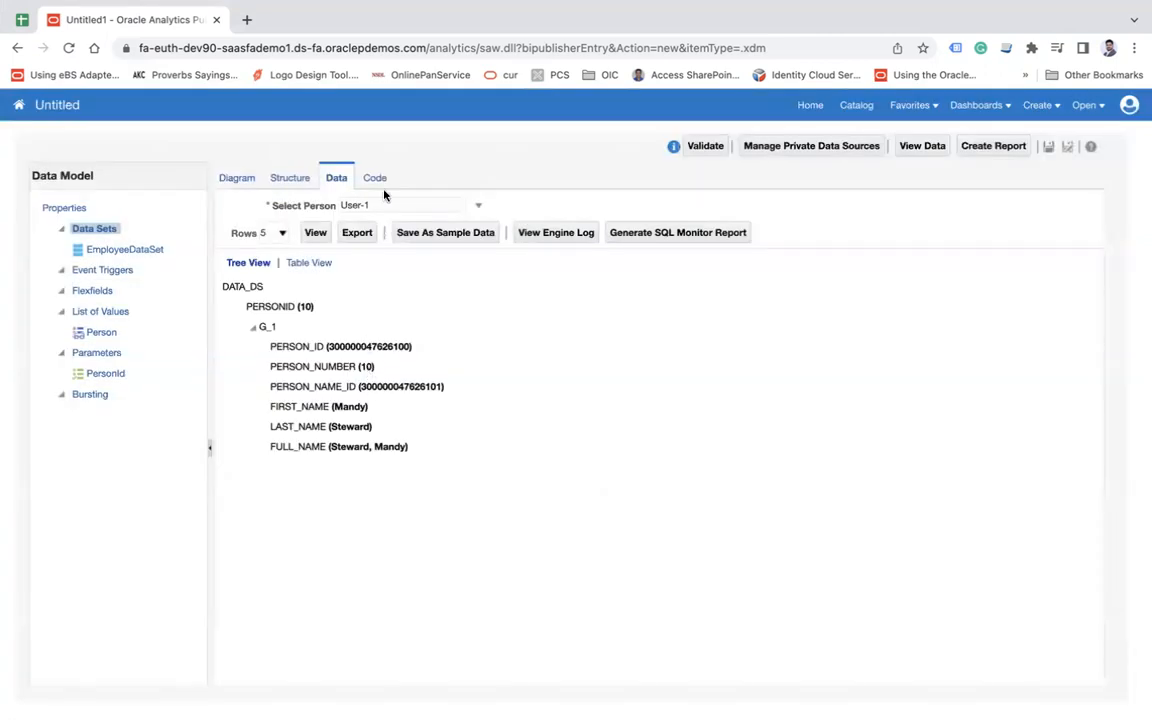
- Switch the Select Person parameter to User-2 and view the resulting data
{"action": "left_click", "coordinate": [368, 207]}
{"action": "left_click", "coordinate": [360, 246]}
{"action": "left_click", "coordinate": [315, 233]}
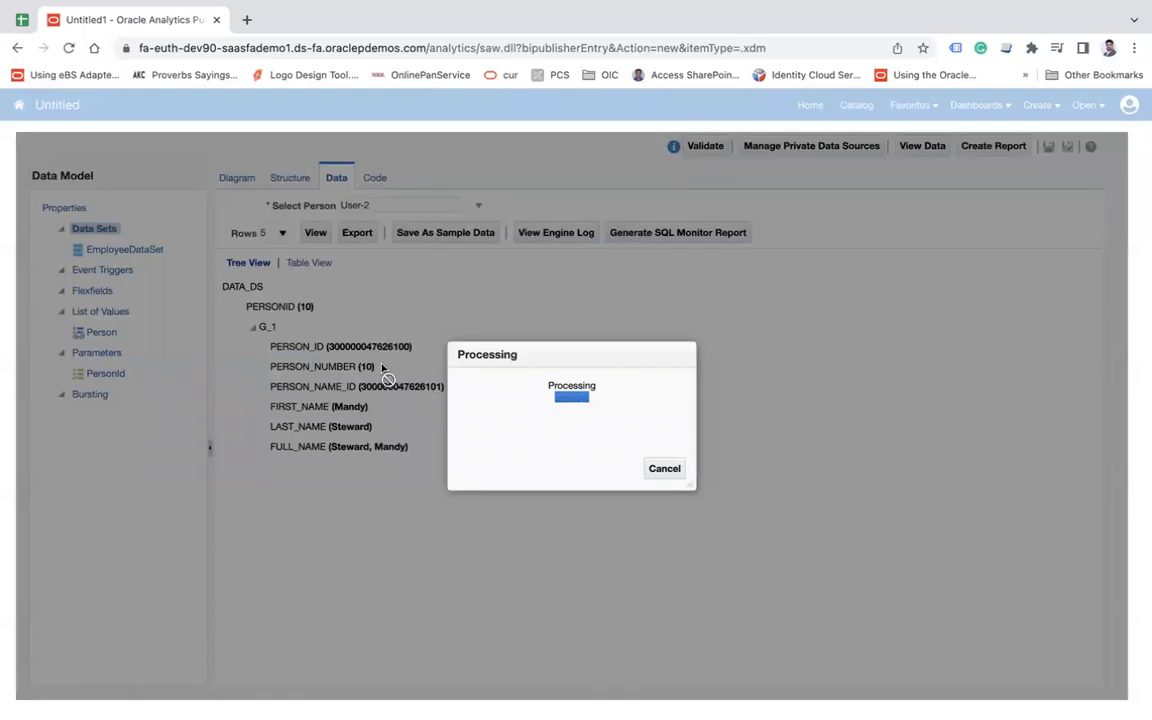